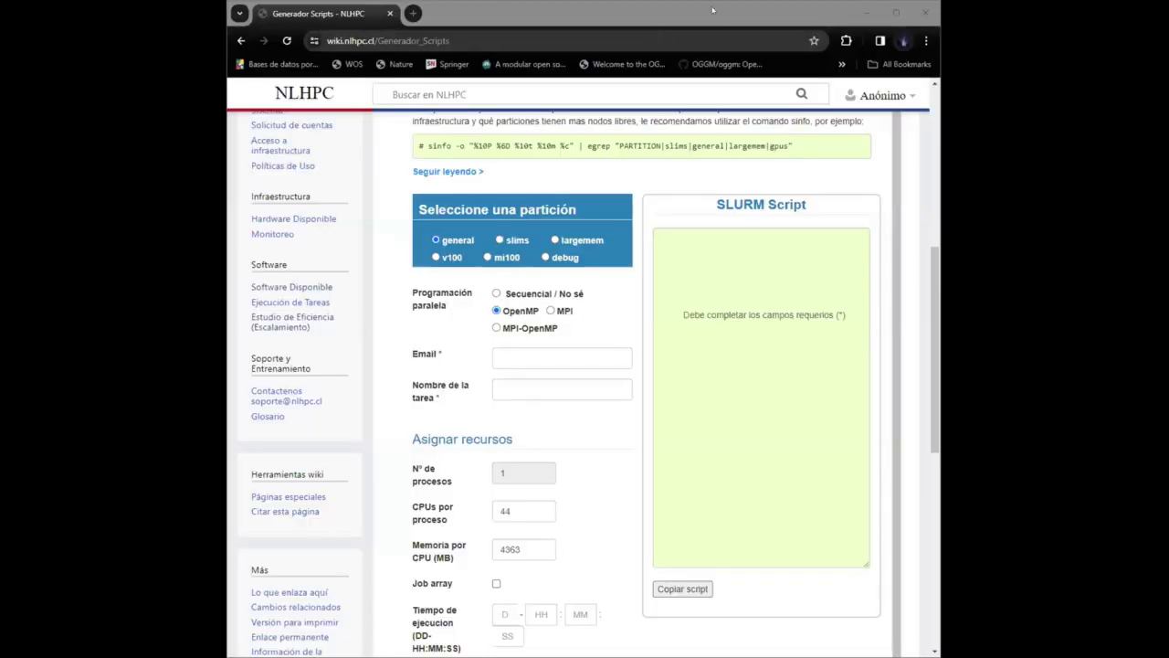
- Set the parallel programming type to Secuencial / No sé in the SLURM script generator form
{"action": "left_click", "coordinate": [712, 10]}
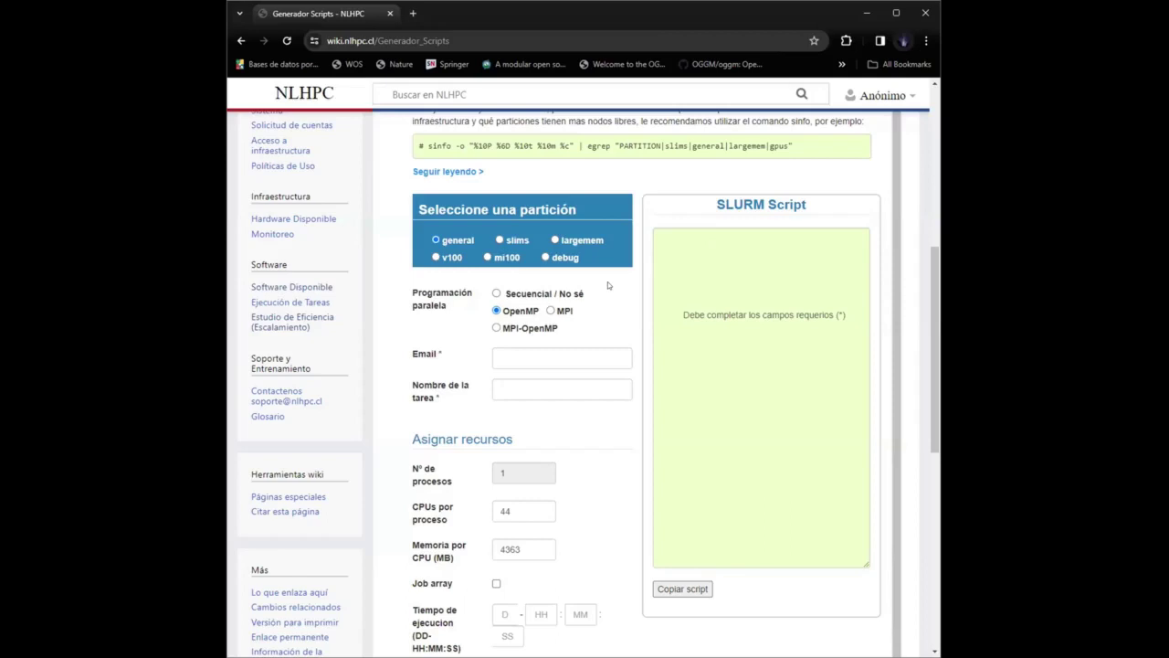
{"action": "scroll", "coordinate": [607, 281], "scroll_direction": "up", "scroll_amount": 3}
{"action": "scroll", "coordinate": [607, 281], "scroll_direction": "up", "scroll_amount": 2}
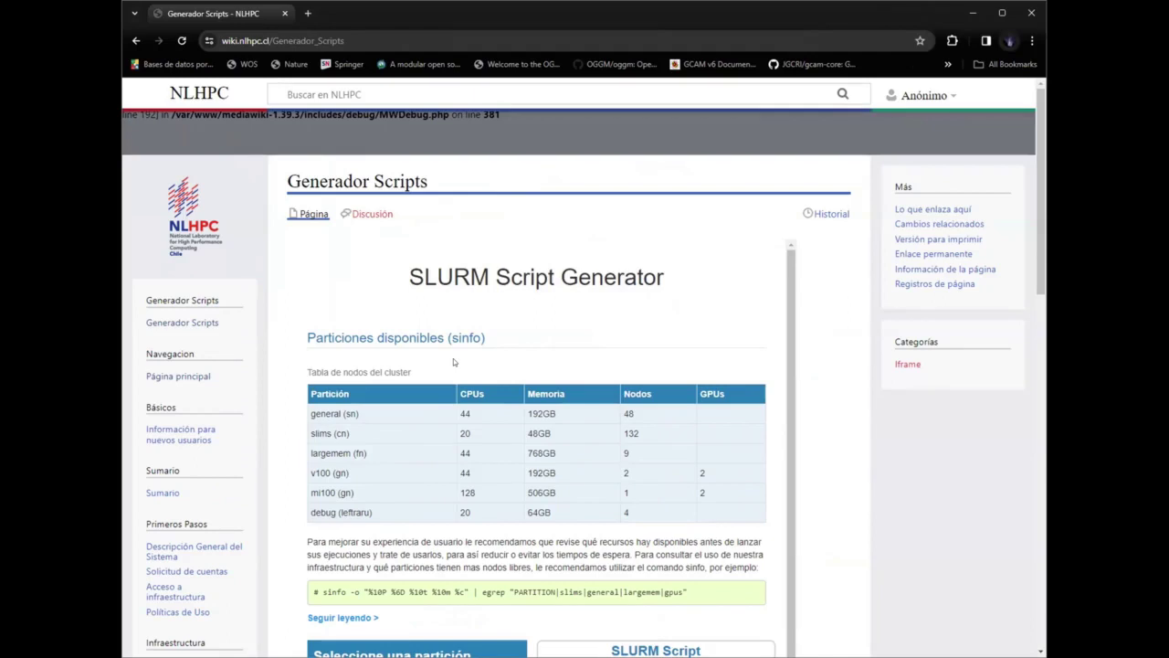
{"action": "scroll", "coordinate": [453, 358], "scroll_direction": "down", "scroll_amount": 1}
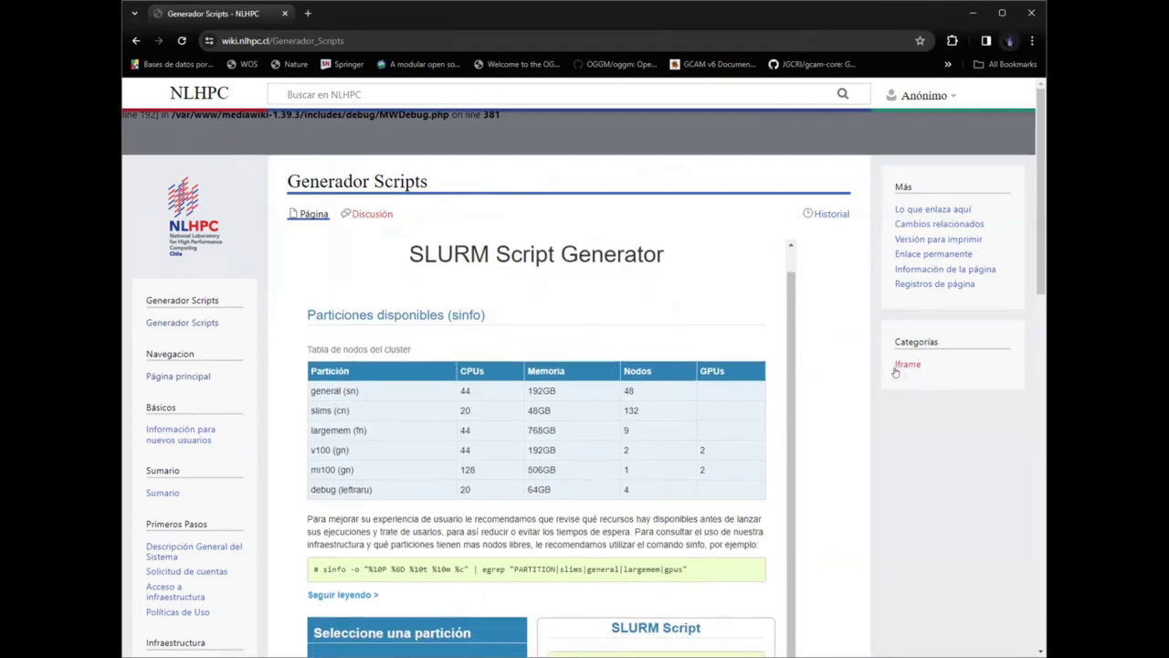
{"action": "scroll", "coordinate": [850, 370], "scroll_direction": "down", "scroll_amount": 3}
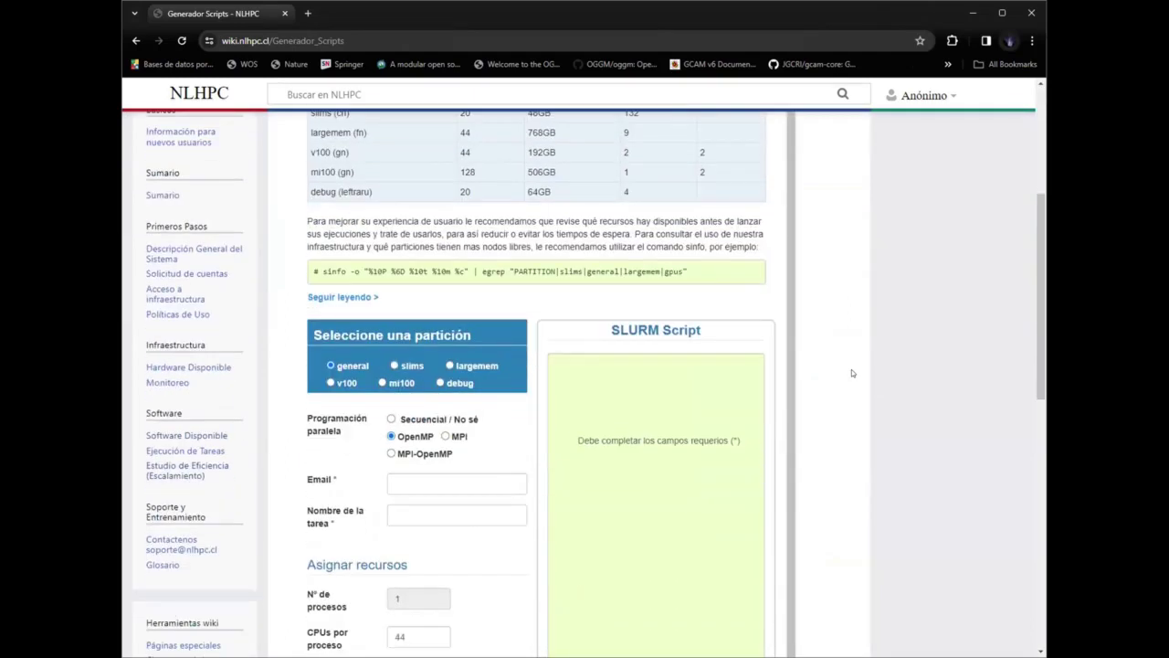
{"action": "scroll", "coordinate": [851, 369], "scroll_direction": "down", "scroll_amount": 2}
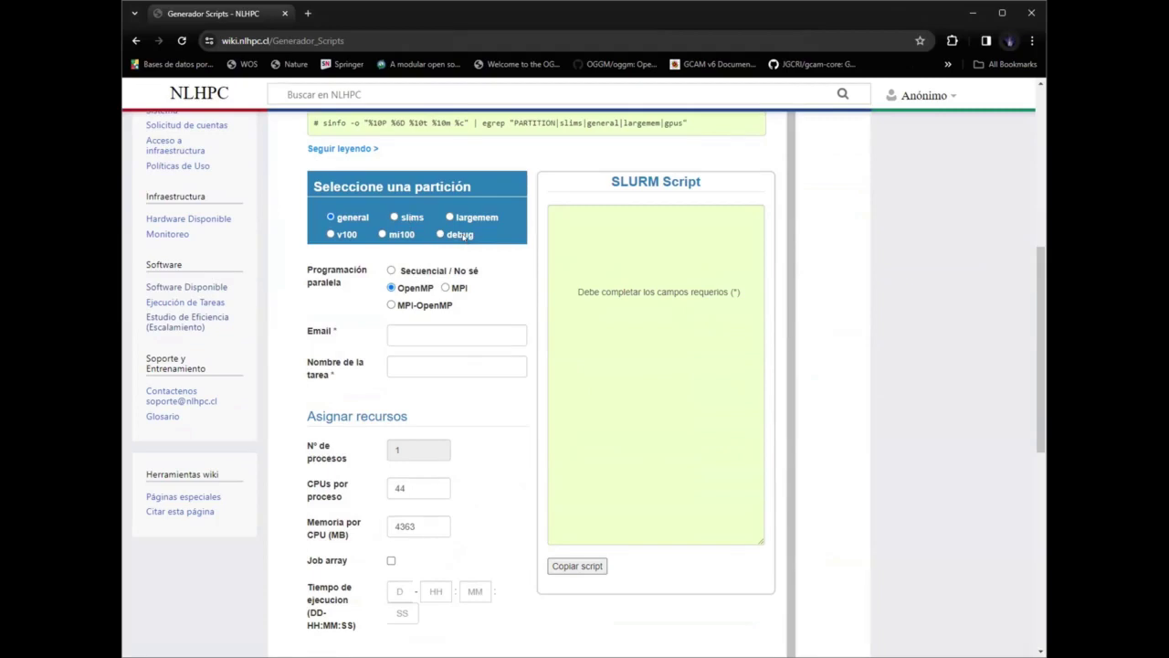
{"action": "left_click", "coordinate": [391, 270]}
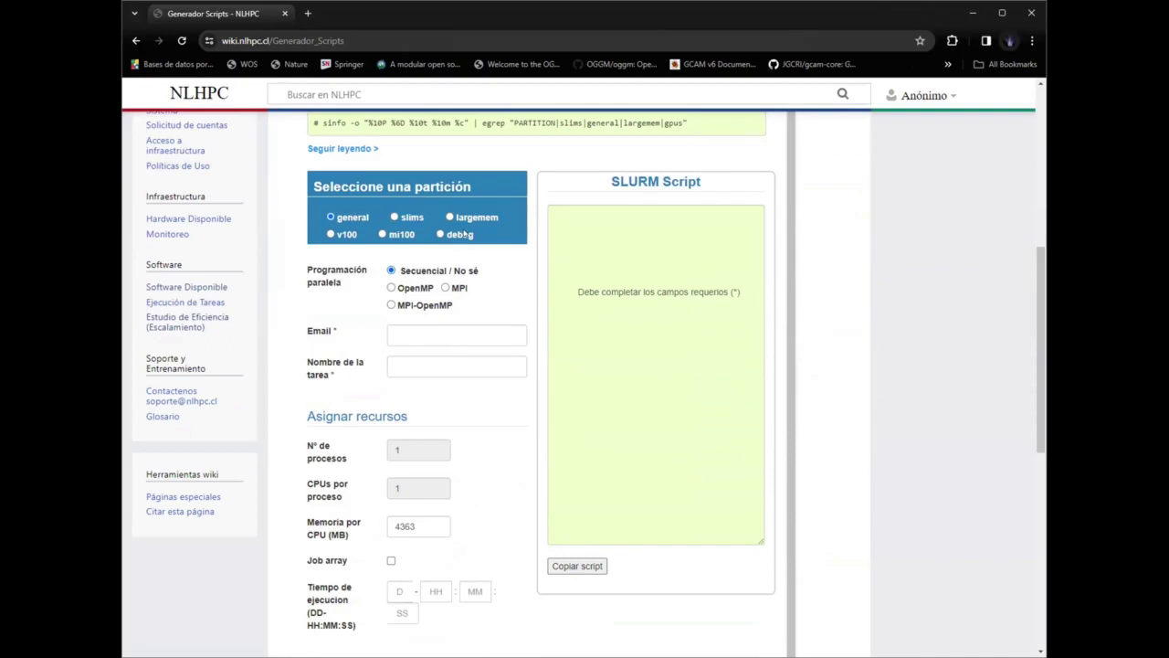
- Fill in the email address and name the task ejercicio1
{"action": "left_click", "coordinate": [429, 334]}
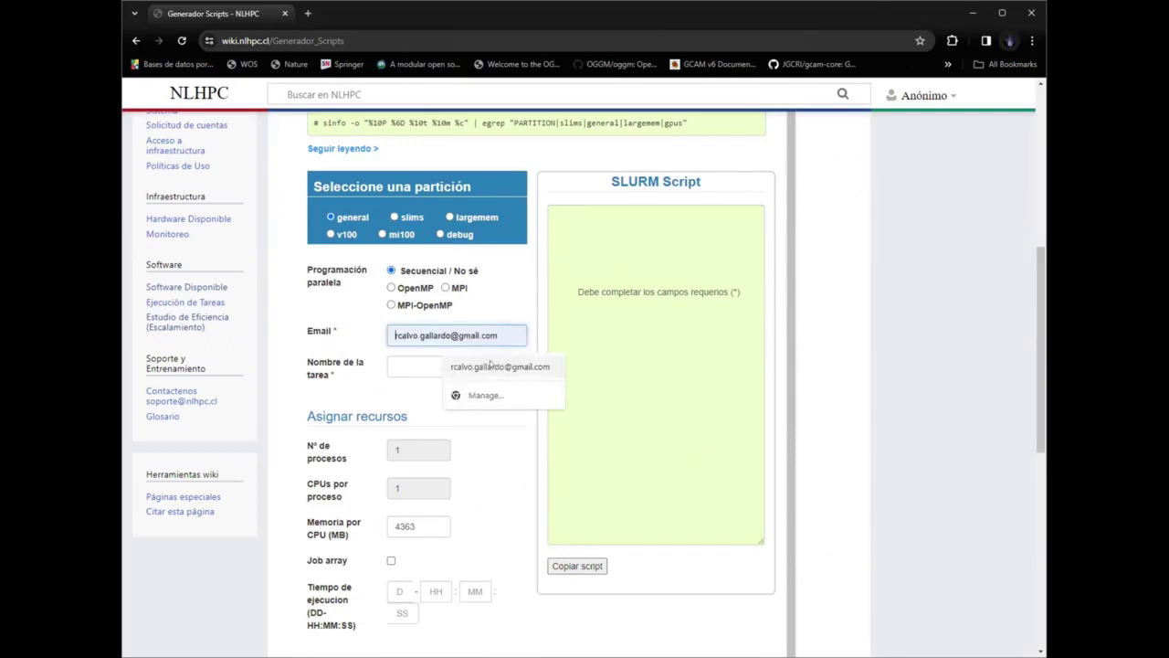
{"action": "left_click", "coordinate": [490, 365]}
{"action": "left_click", "coordinate": [439, 366]}
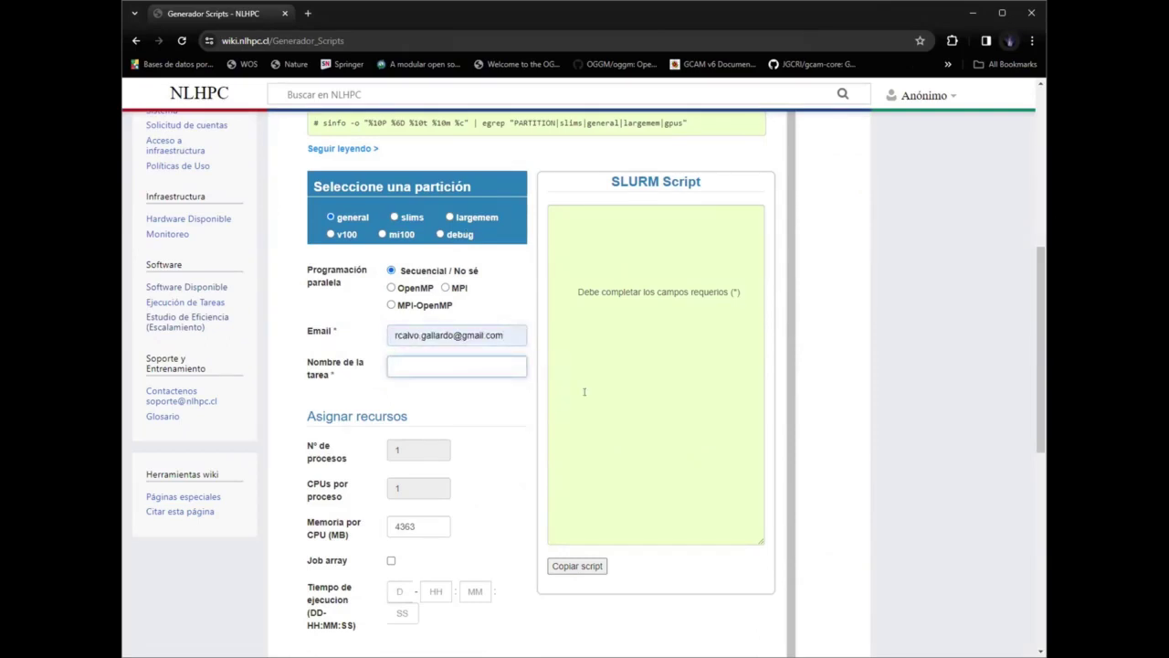
{"action": "type", "text": "ejercicio1"}
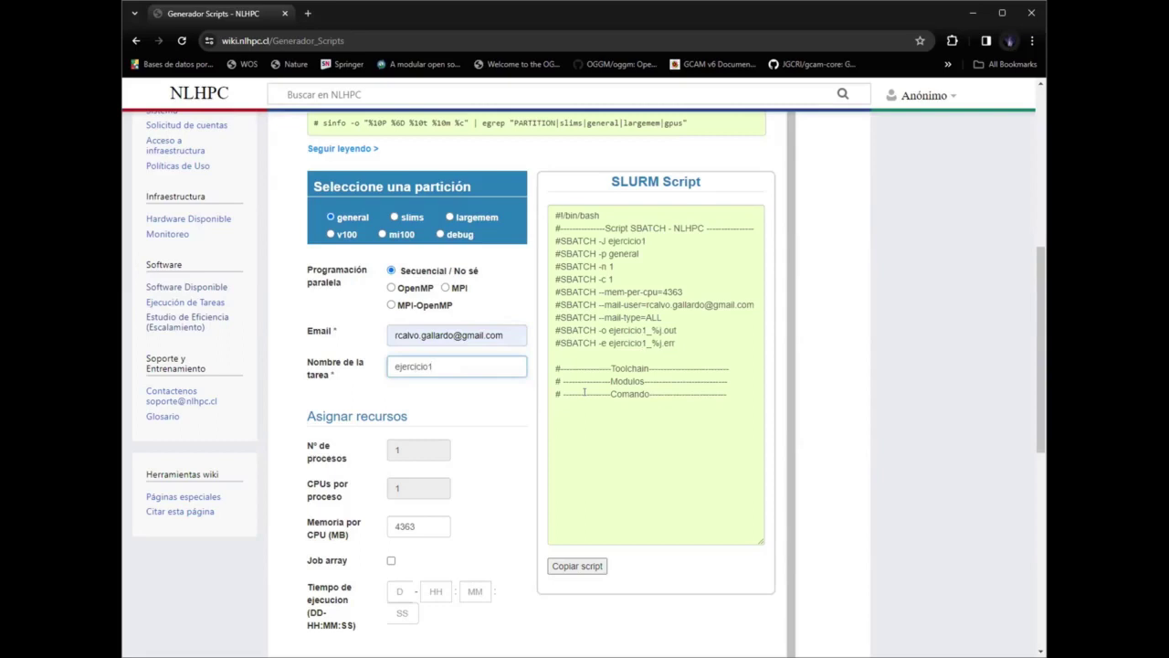
{"action": "left_click", "coordinate": [469, 401]}
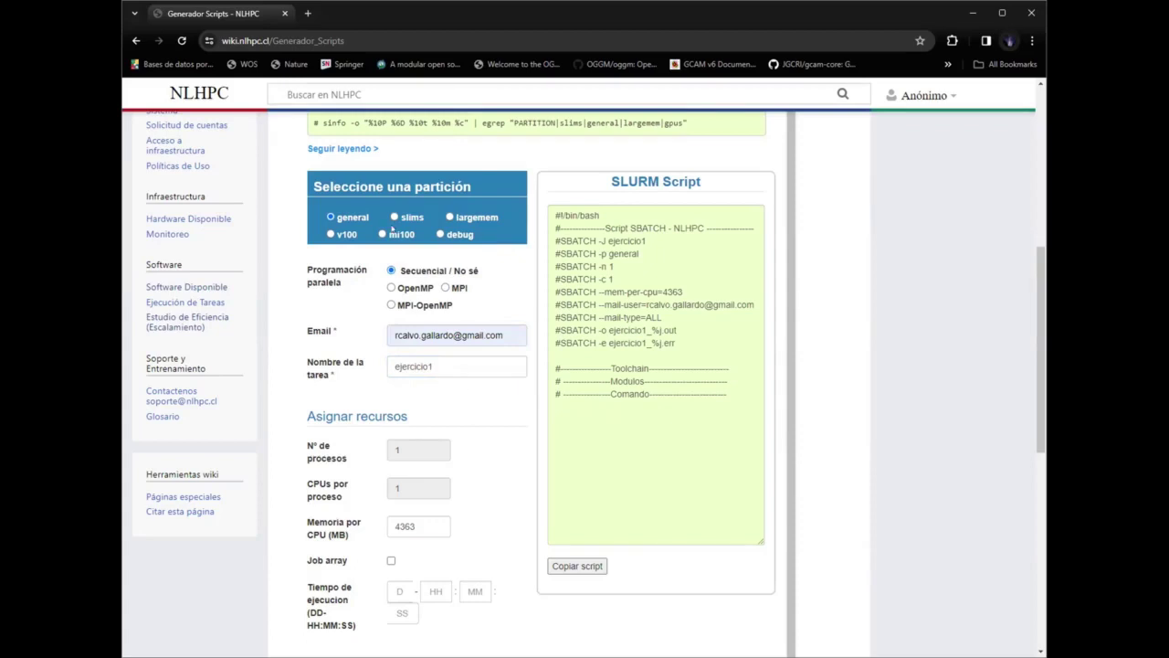
- Switch the partition through slims, largemem, mi100 and v100 and back to general to compare the generated scripts
{"action": "left_click", "coordinate": [395, 216]}
{"action": "left_click", "coordinate": [471, 219]}
{"action": "left_click", "coordinate": [402, 234]}
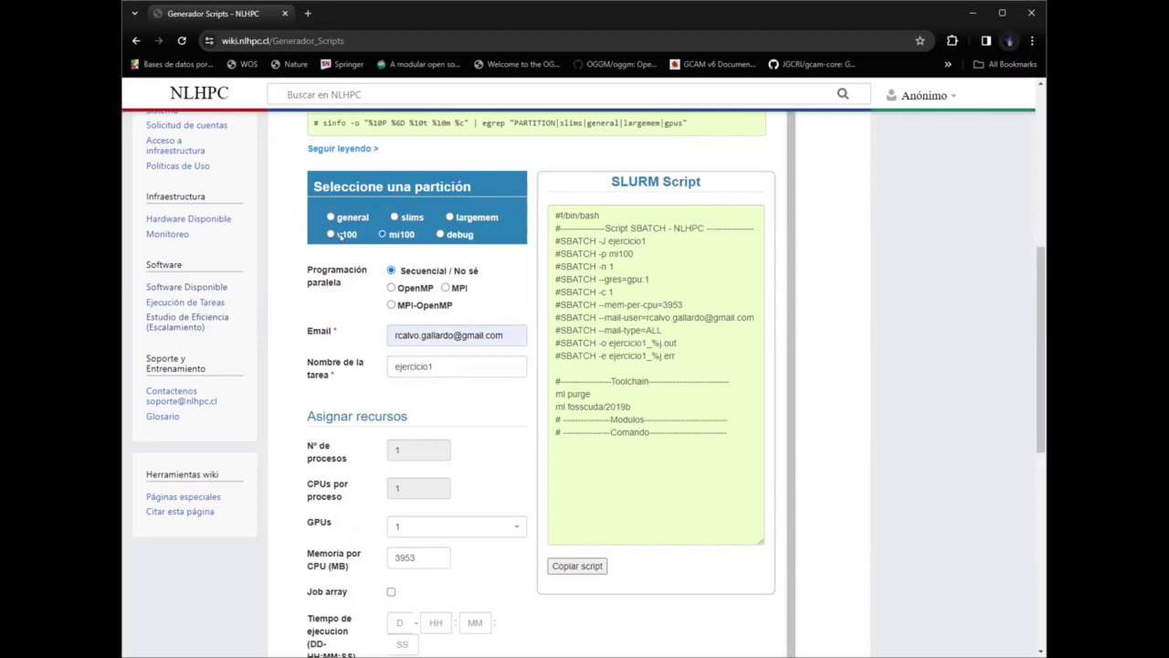
{"action": "left_click", "coordinate": [340, 235]}
{"action": "left_click", "coordinate": [353, 217]}
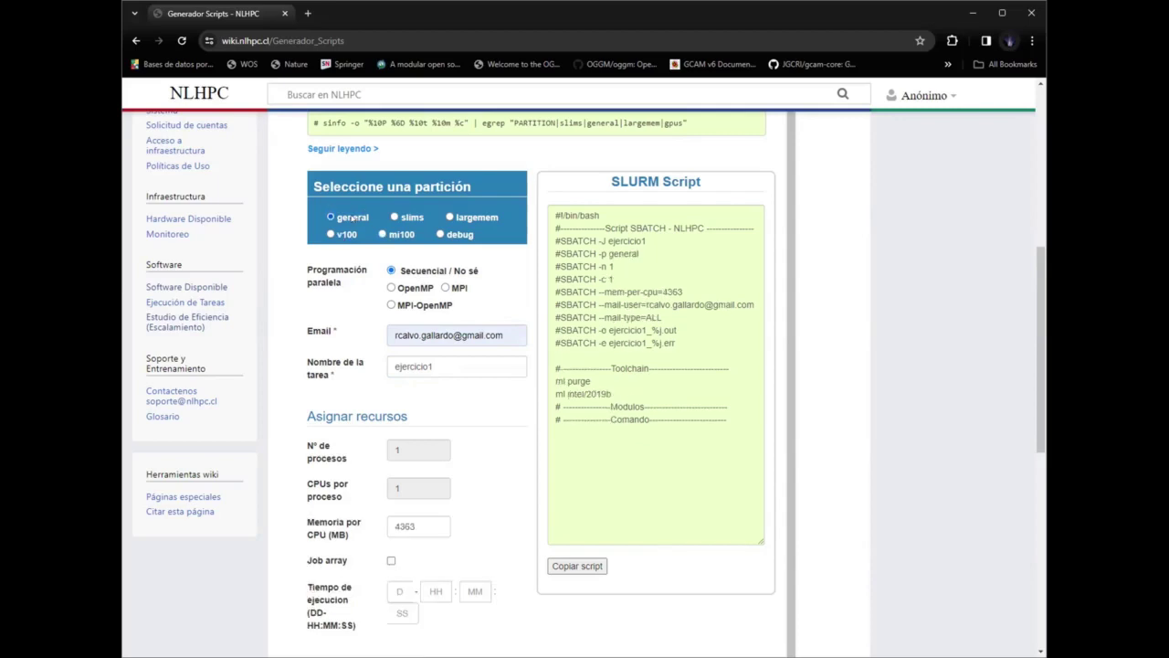
- Select the largemem partition with OpenMP as parallel programming type and check the script's CPU count line
{"action": "left_click", "coordinate": [408, 217]}
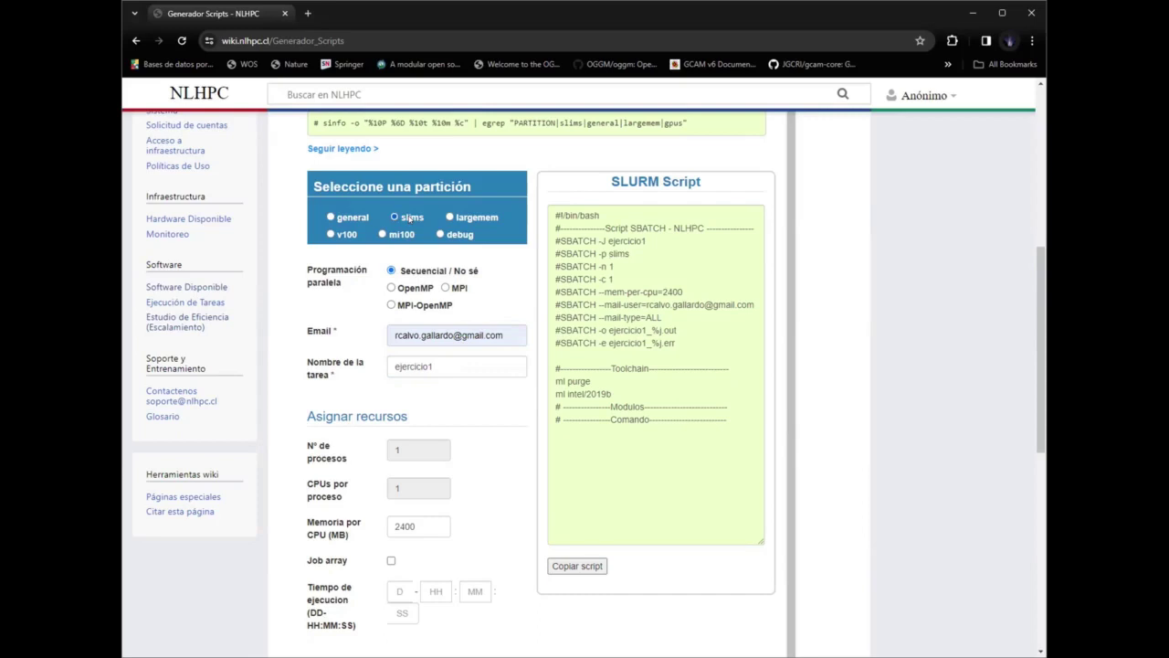
{"action": "left_click", "coordinate": [463, 219]}
{"action": "left_click", "coordinate": [391, 288]}
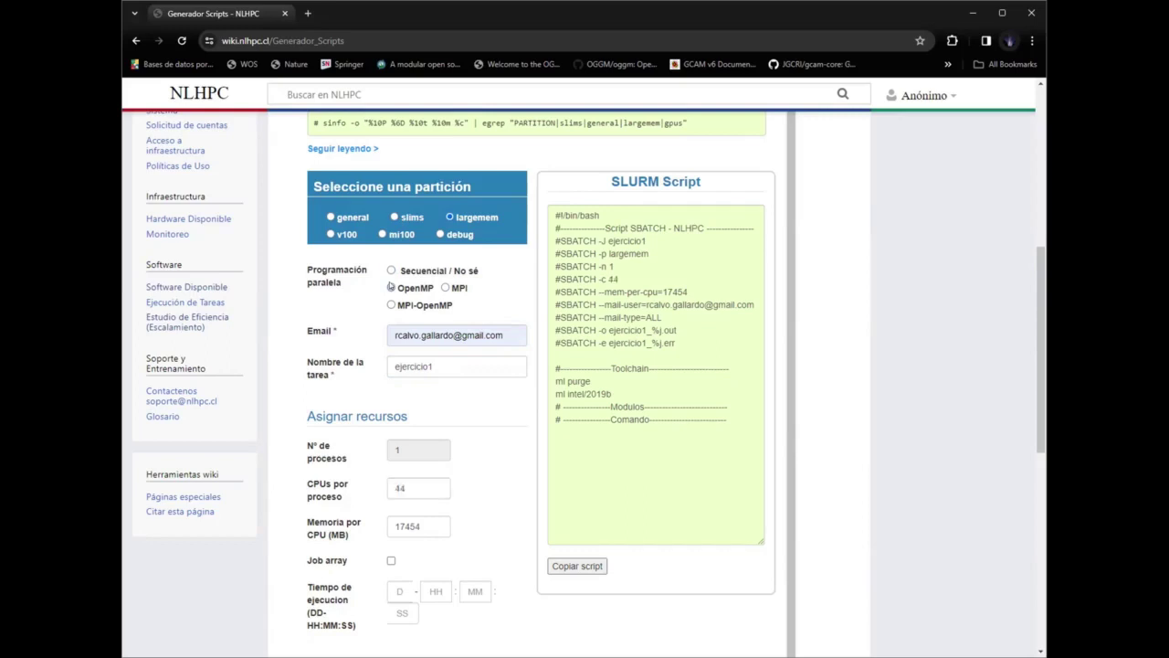
{"action": "left_click_drag", "start_coordinate": [619, 278], "coordinate": [577, 278]}
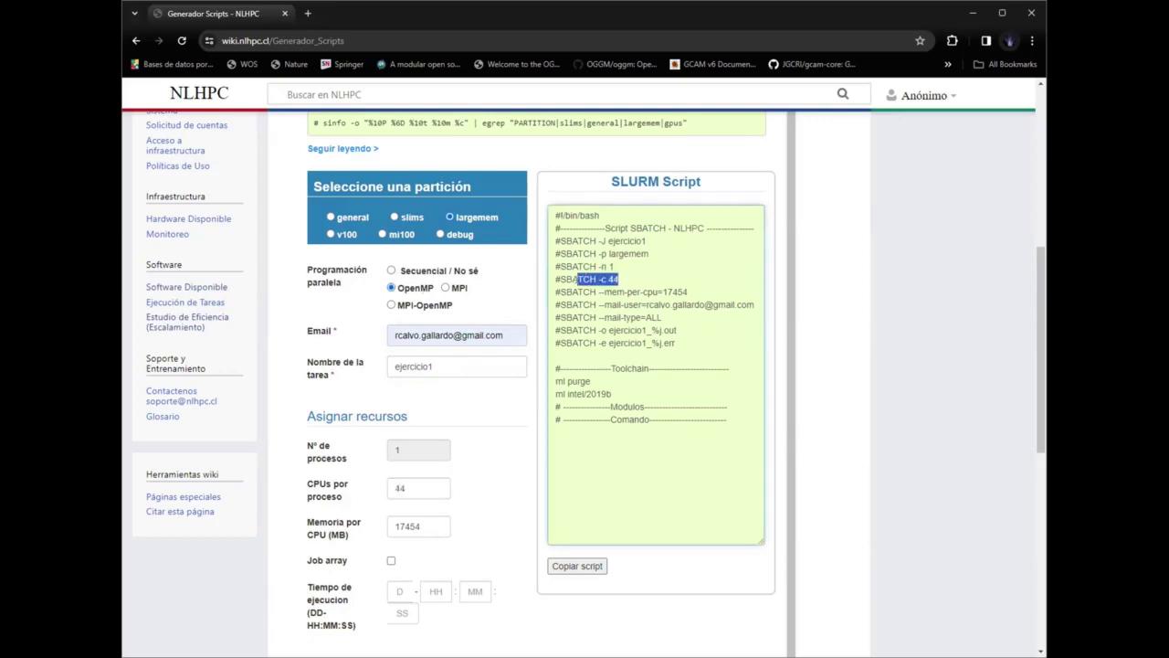
{"action": "left_click", "coordinate": [591, 293]}
- Switch the parallel programming type to Secuencial / No sé and back to OpenMP, comparing the script's CPU count line
{"action": "left_click", "coordinate": [420, 272]}
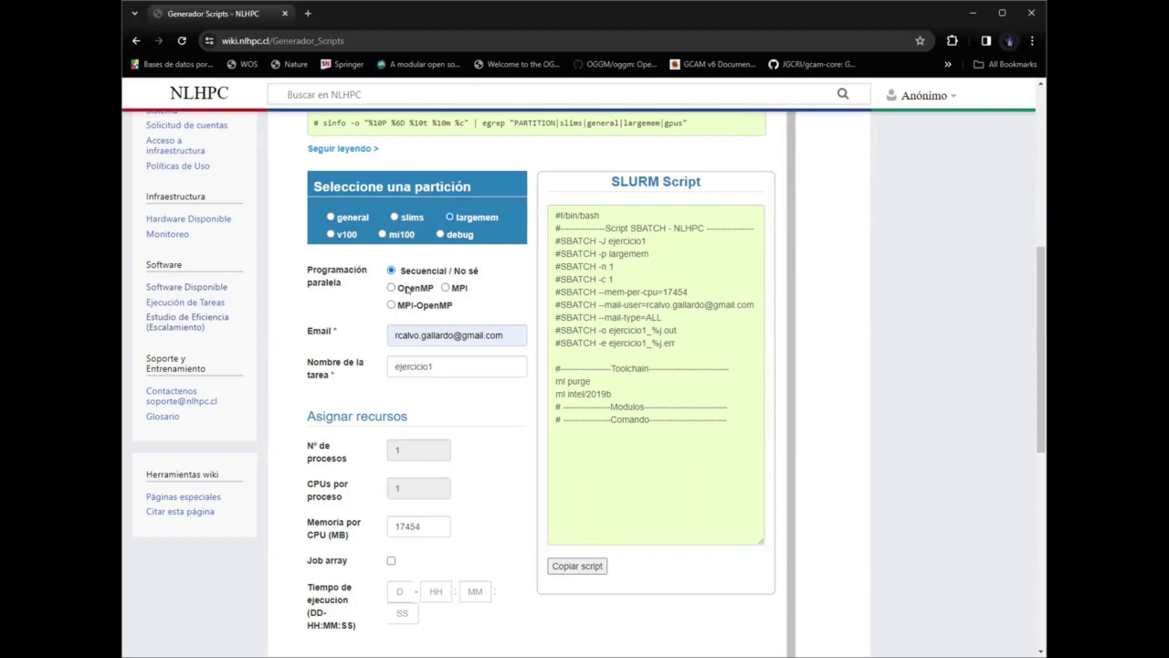
{"action": "left_click", "coordinate": [408, 288]}
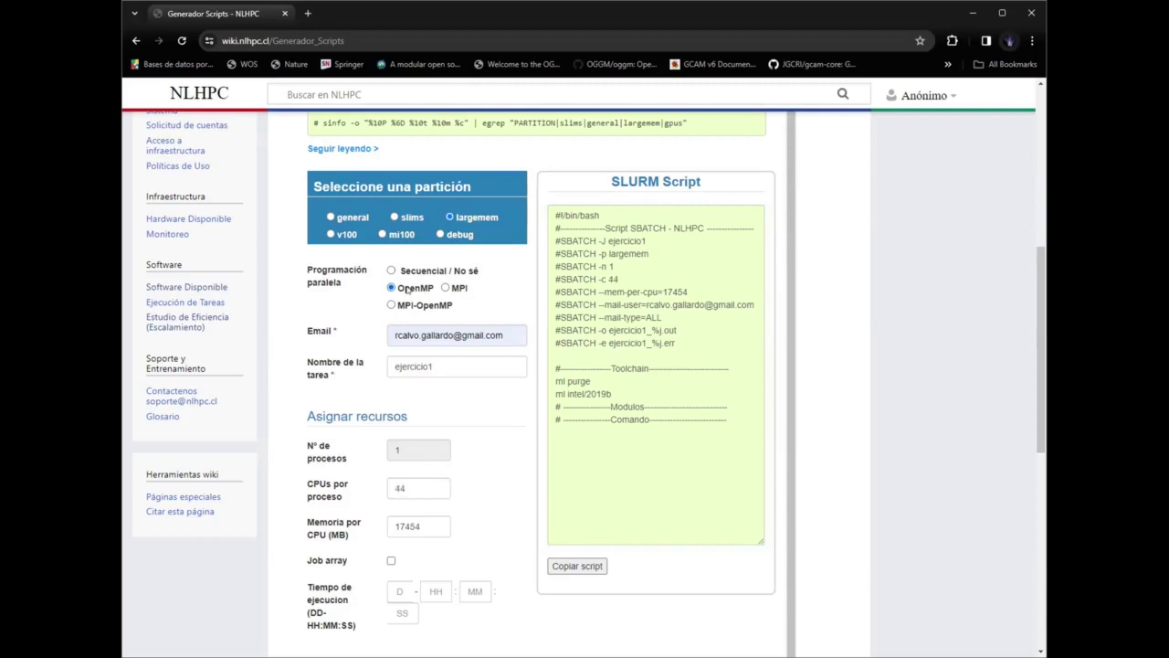
{"action": "triple_click", "coordinate": [619, 276]}
{"action": "left_click_drag", "start_coordinate": [620, 276], "coordinate": [536, 278]}
{"action": "left_click", "coordinate": [596, 271]}
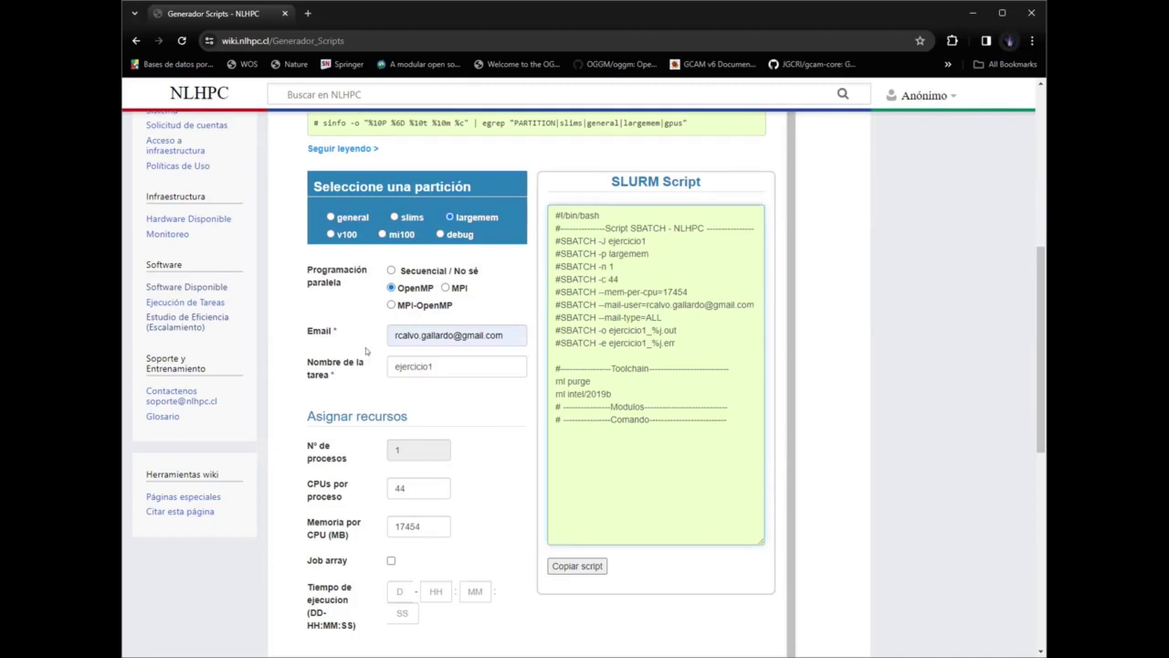
- Try to set the CPUs per process to 88 for the largemem partition
{"action": "scroll", "coordinate": [366, 347], "scroll_direction": "down", "scroll_amount": 3}
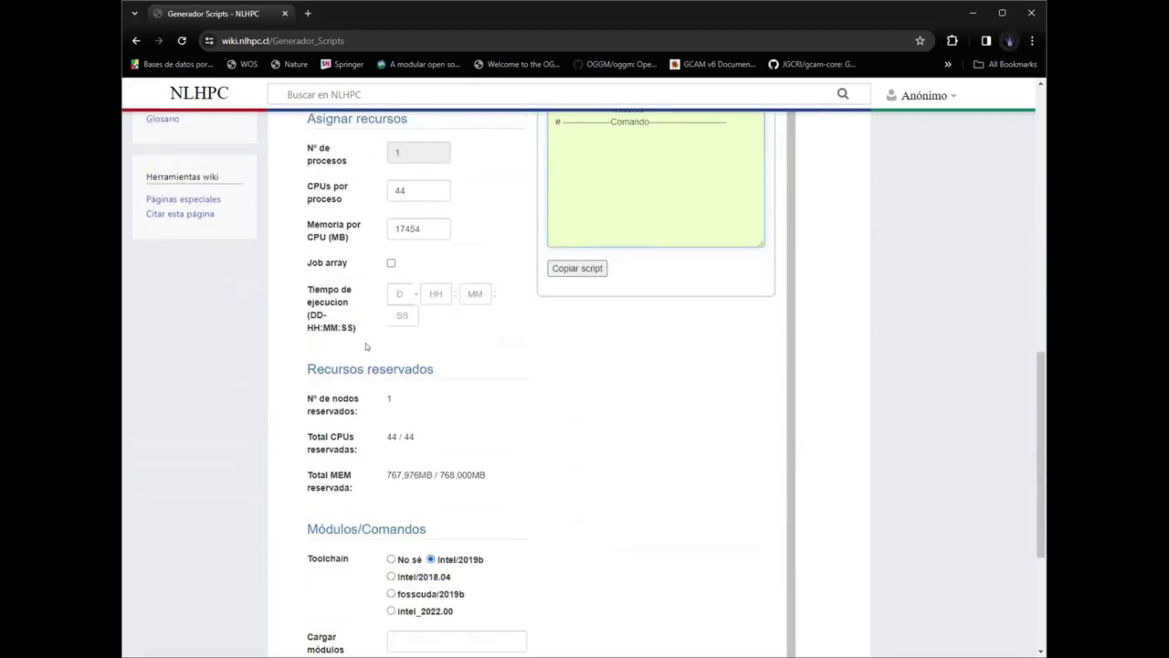
{"action": "left_click", "coordinate": [369, 219]}
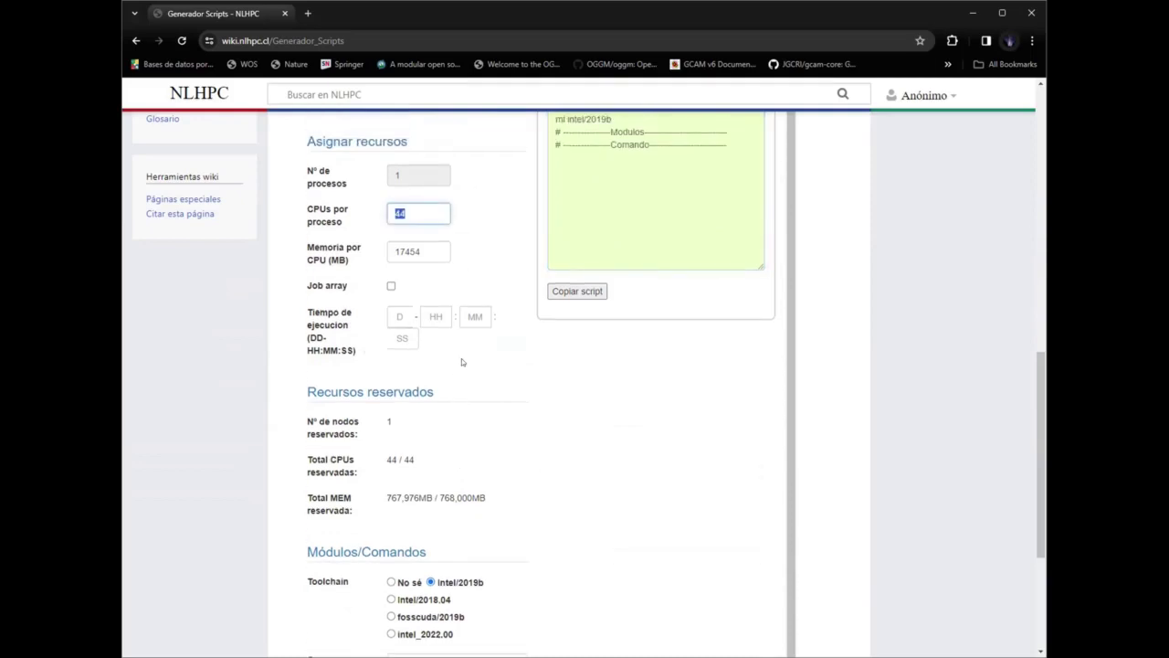
{"action": "type", "text": "88"}
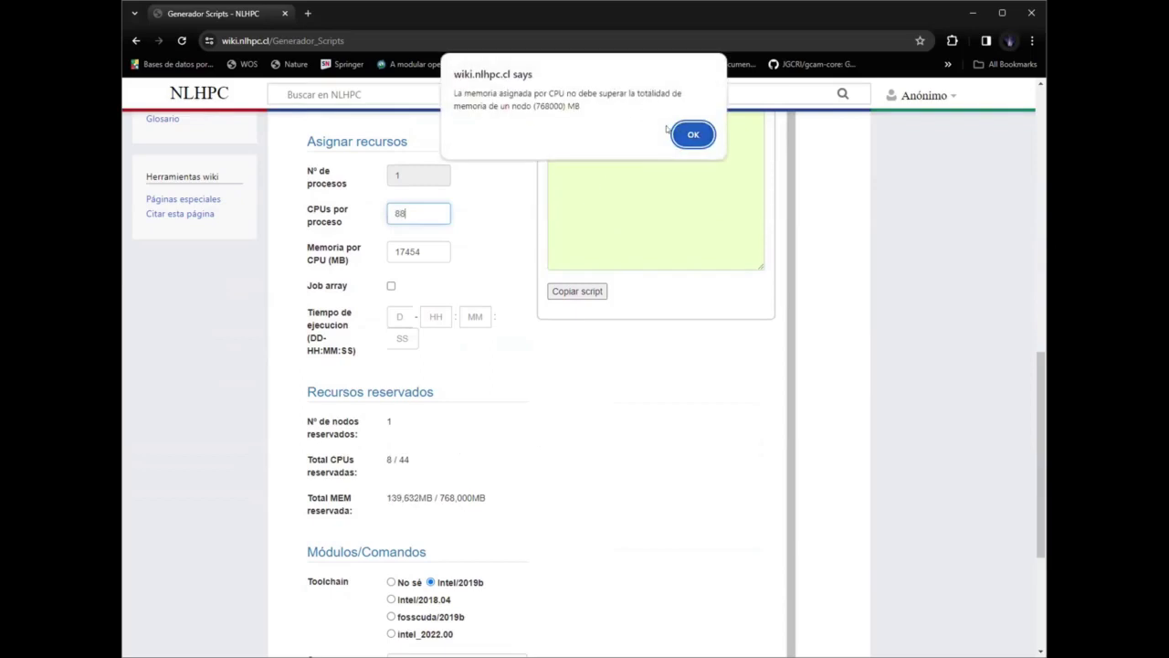
{"action": "left_click_drag", "start_coordinate": [578, 104], "coordinate": [451, 88]}
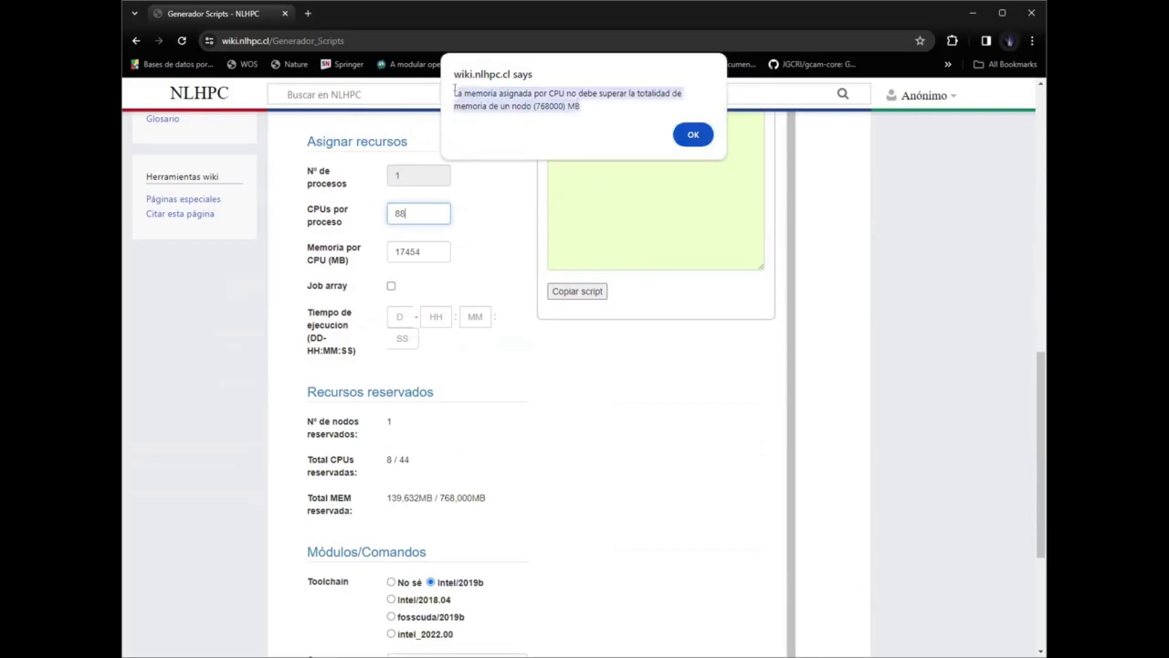
{"action": "left_click", "coordinate": [585, 88]}
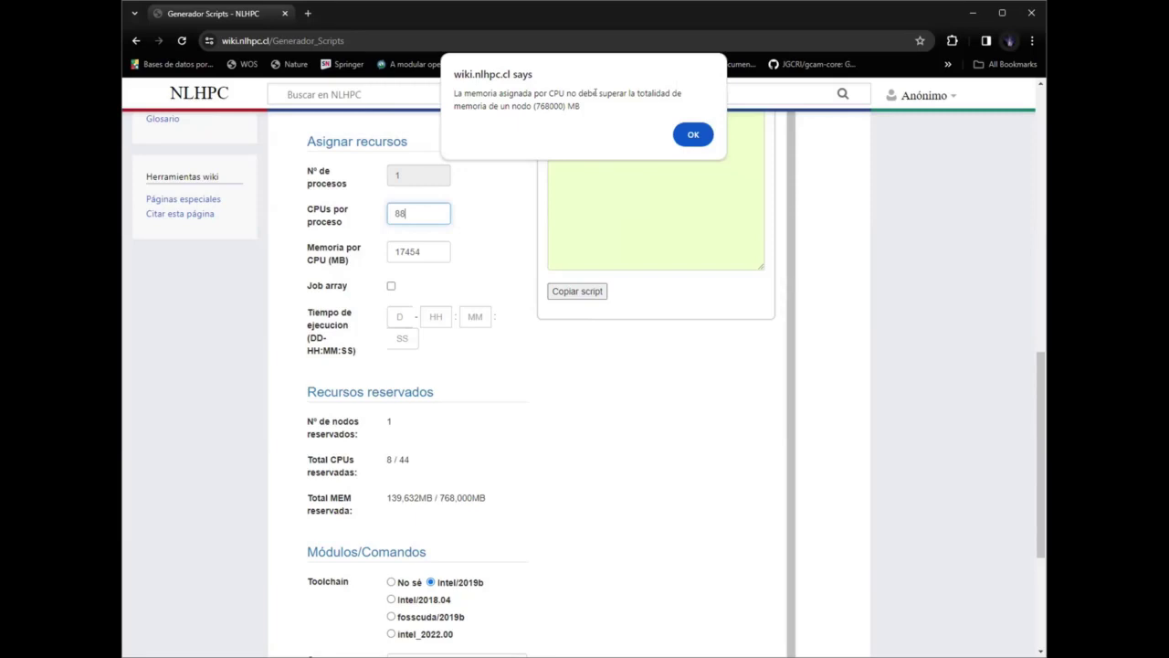
{"action": "left_click", "coordinate": [693, 134]}
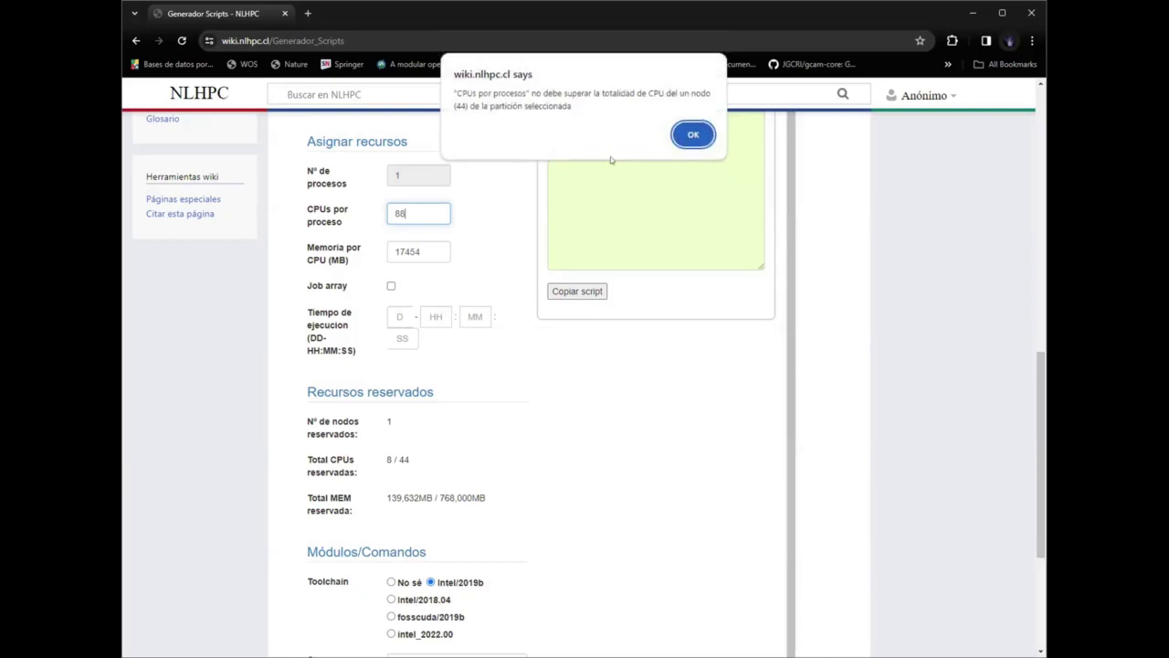
{"action": "left_click", "coordinate": [693, 134]}
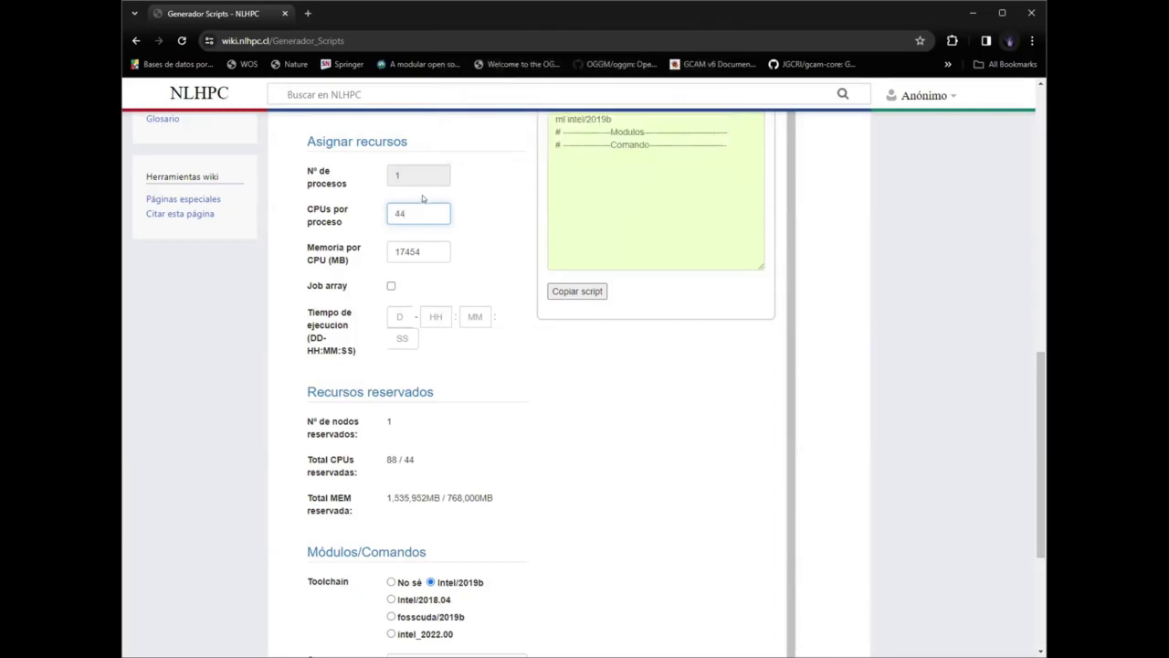
{"action": "left_click", "coordinate": [508, 213]}
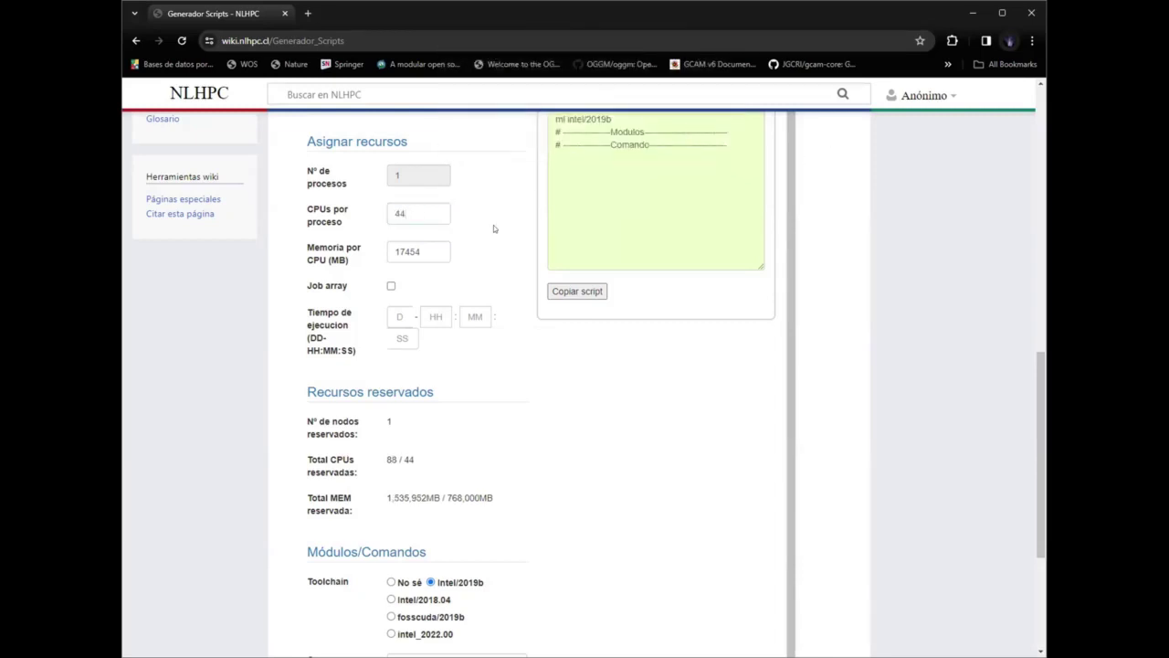
- Review the reserved resources summary and browse the list of modules available for loading
{"action": "scroll", "coordinate": [493, 225], "scroll_direction": "down", "scroll_amount": 3}
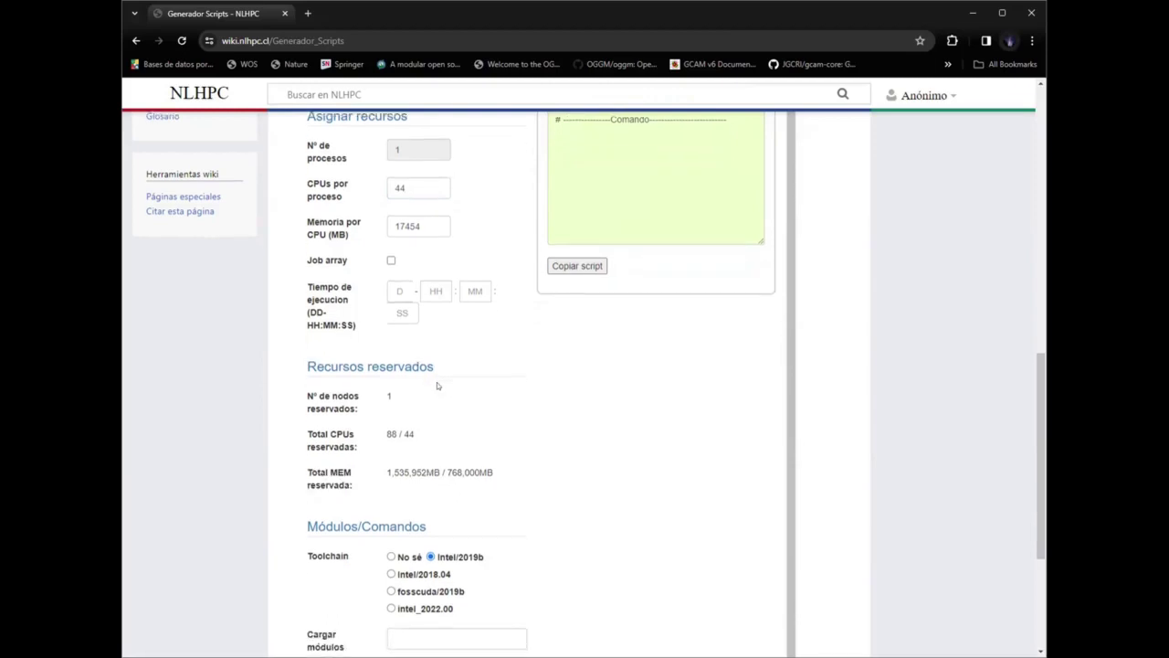
{"action": "scroll", "coordinate": [433, 394], "scroll_direction": "up", "scroll_amount": 2}
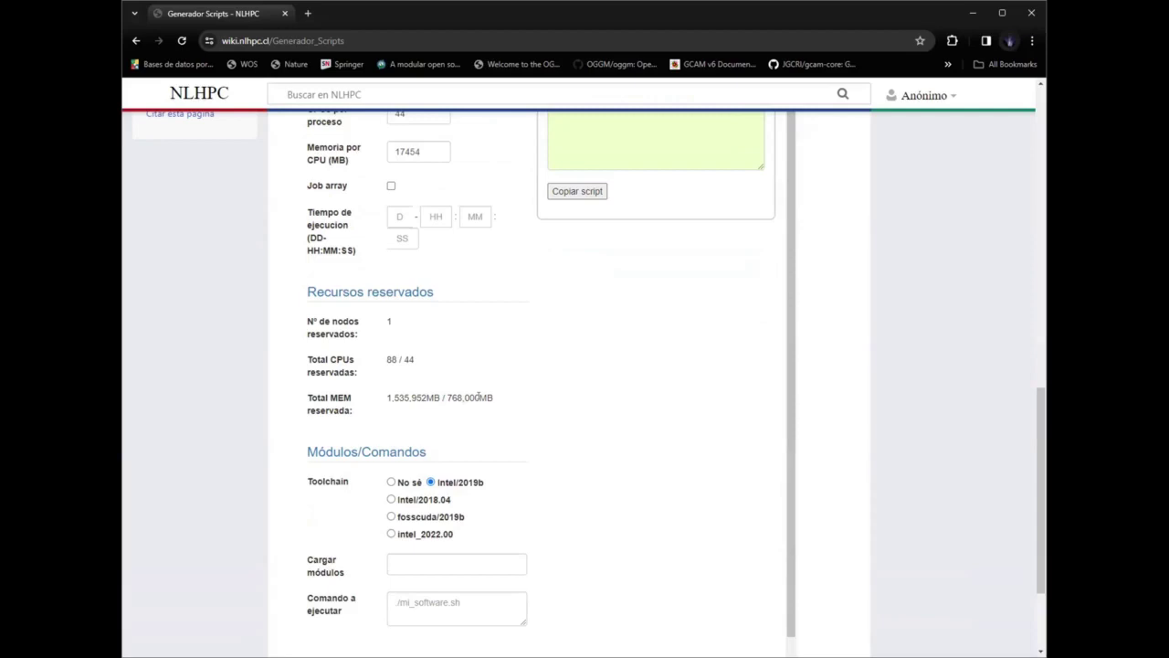
{"action": "scroll", "coordinate": [478, 397], "scroll_direction": "up", "scroll_amount": 2}
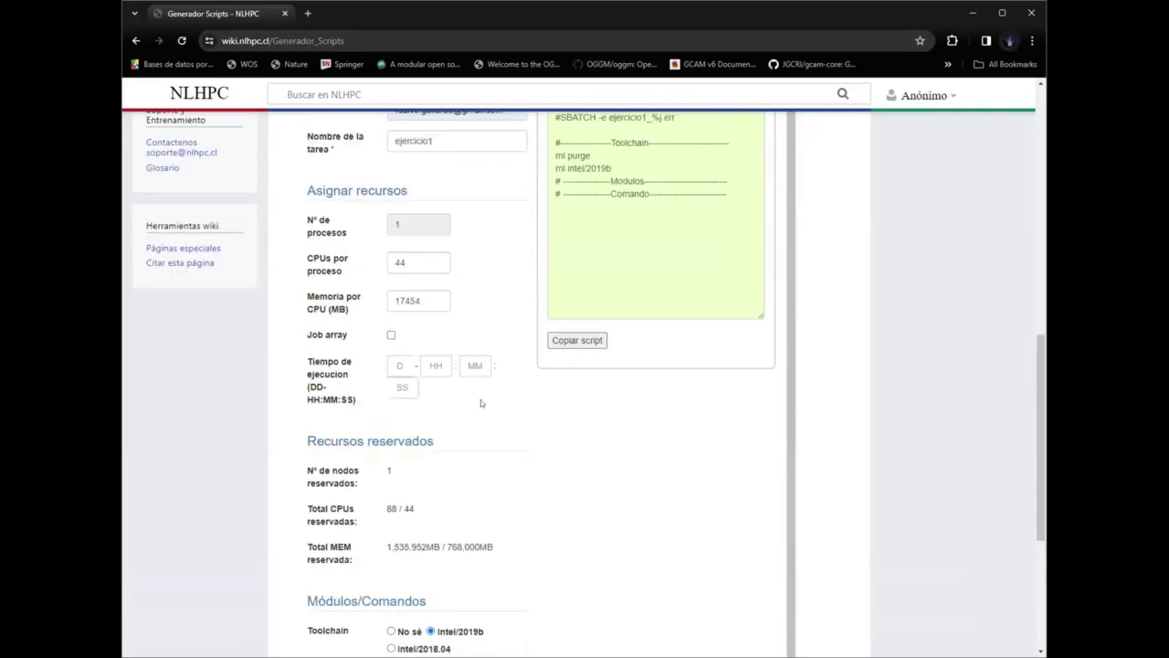
{"action": "scroll", "coordinate": [480, 403], "scroll_direction": "down", "scroll_amount": 4}
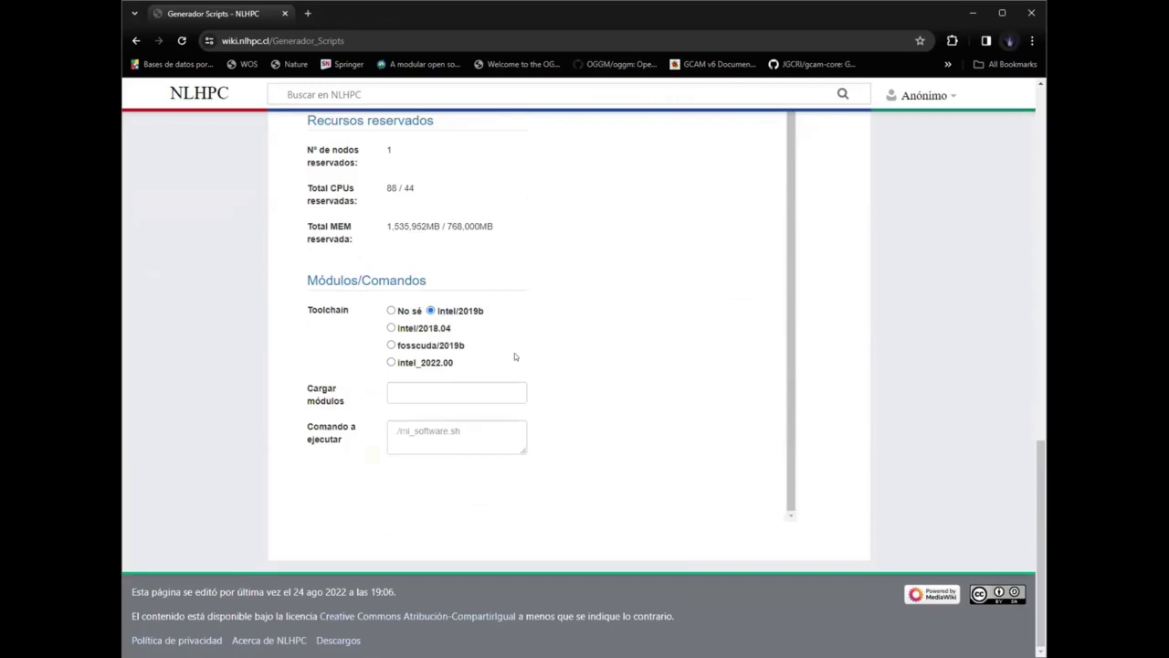
{"action": "left_click", "coordinate": [436, 393]}
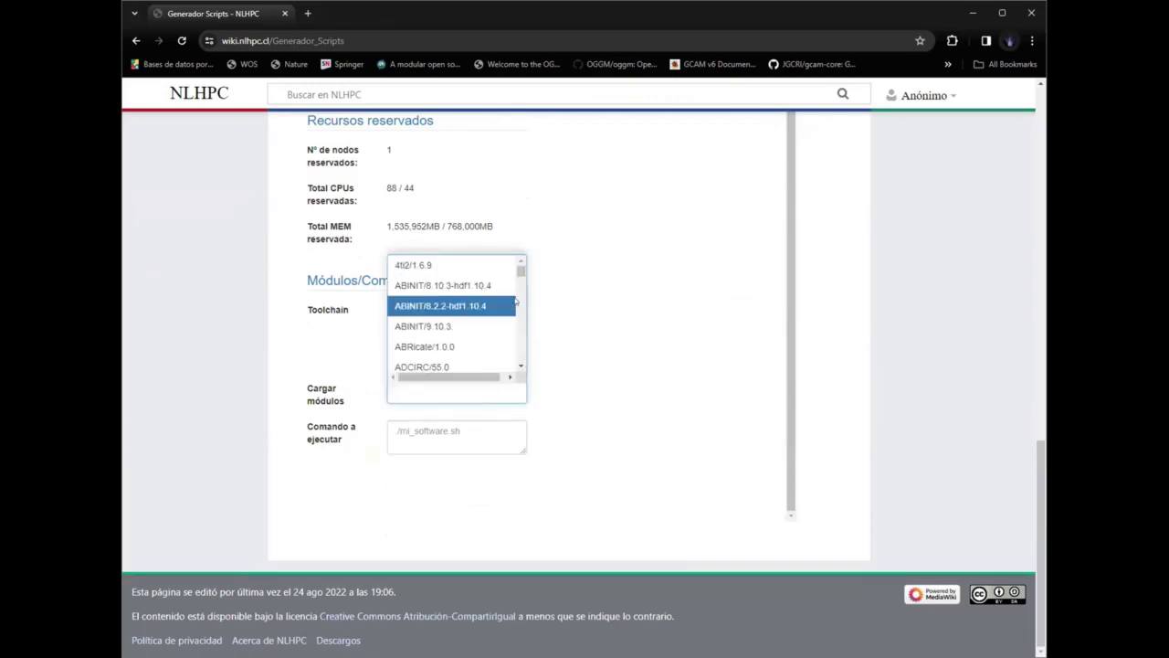
{"action": "left_click", "coordinate": [520, 364]}
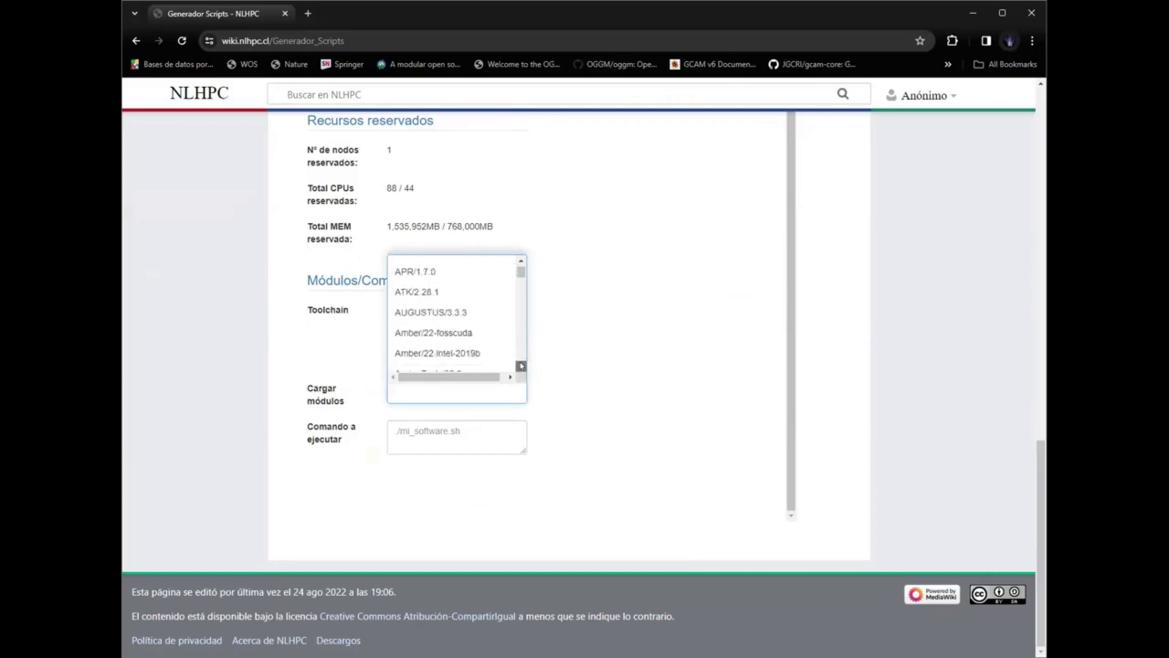
{"action": "left_click_drag", "start_coordinate": [521, 272], "coordinate": [520, 356]}
- Search the modules for "pytho" and add GDB/8.1.1-Python-3.8.2 to the modules to load
{"action": "type", "text": "pythohn"}
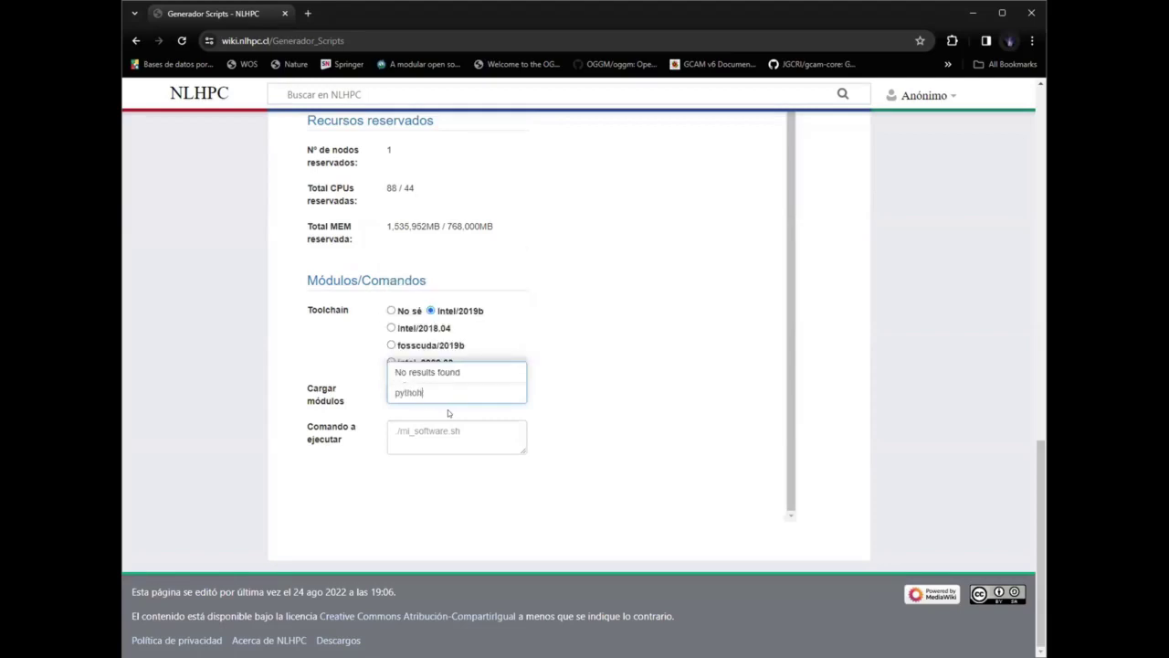
{"action": "key", "text": "BackSpace"}
{"action": "key", "text": "BackSpace"}
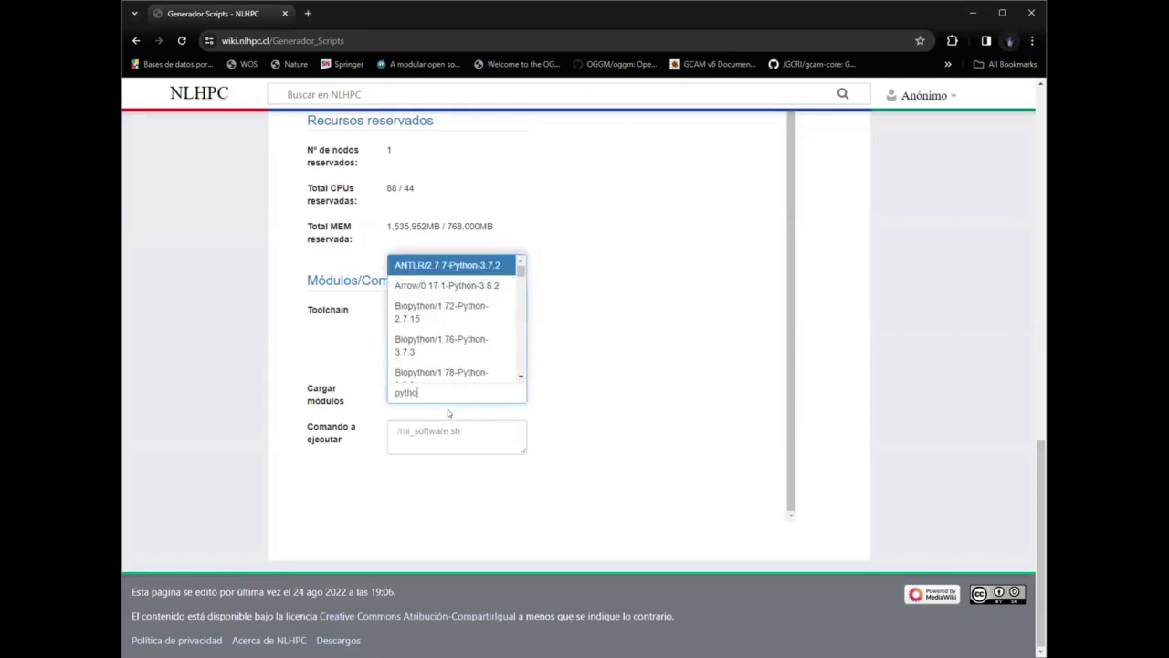
{"action": "scroll", "coordinate": [475, 322], "scroll_direction": "down", "scroll_amount": 5}
{"action": "scroll", "coordinate": [475, 322], "scroll_direction": "down", "scroll_amount": 3}
{"action": "left_click", "coordinate": [475, 323]}
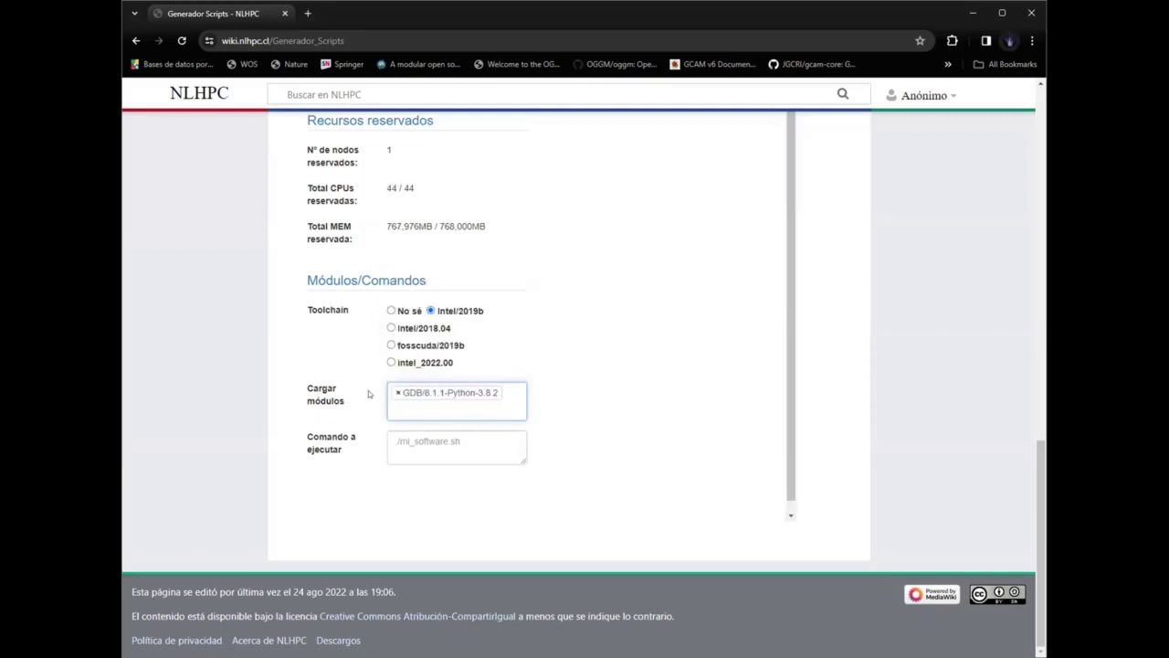
- Remove GDB/8.1.1-Python-3.8.2 from the modules to load and set the command to run to ./ejercicio
{"action": "key", "text": "BackSpace"}
{"action": "left_click", "coordinate": [574, 404]}
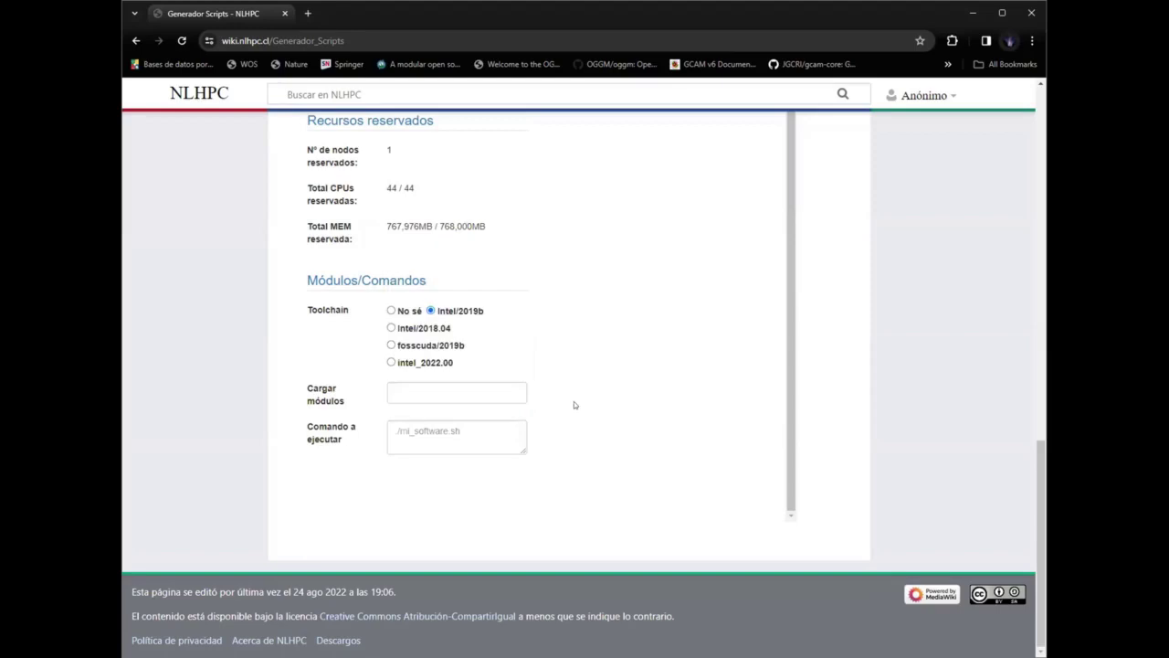
{"action": "left_click", "coordinate": [501, 431]}
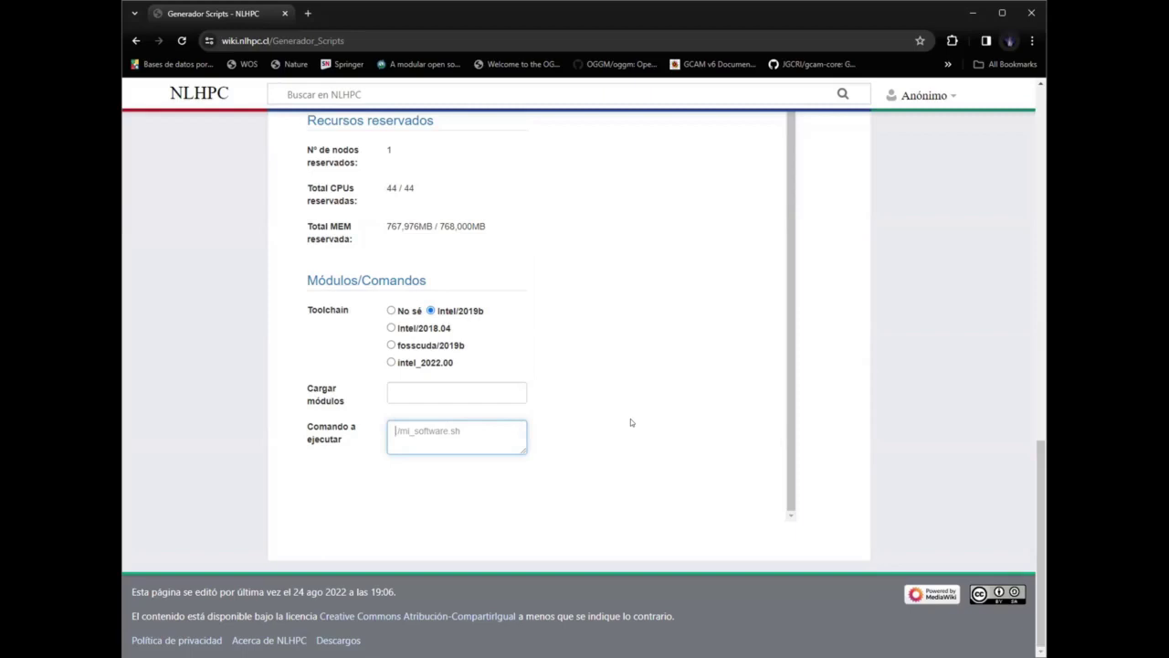
{"action": "type", "text": "/ejercicio"}
{"action": "left_click", "coordinate": [630, 421]}
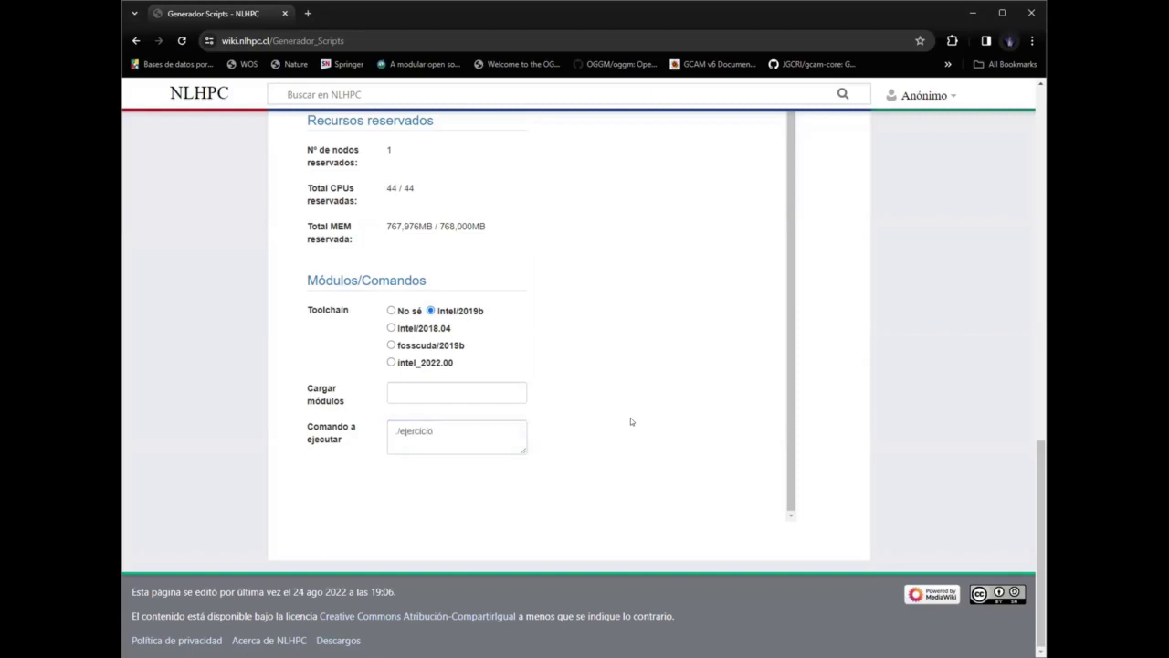
{"action": "scroll", "coordinate": [731, 297], "scroll_direction": "up", "scroll_amount": 6}
{"action": "scroll", "coordinate": [846, 348], "scroll_direction": "down", "scroll_amount": 2}
{"action": "scroll", "coordinate": [842, 348], "scroll_direction": "up", "scroll_amount": 1}
{"action": "scroll", "coordinate": [840, 349], "scroll_direction": "up", "scroll_amount": 1}
{"action": "scroll", "coordinate": [840, 351], "scroll_direction": "down", "scroll_amount": 2}
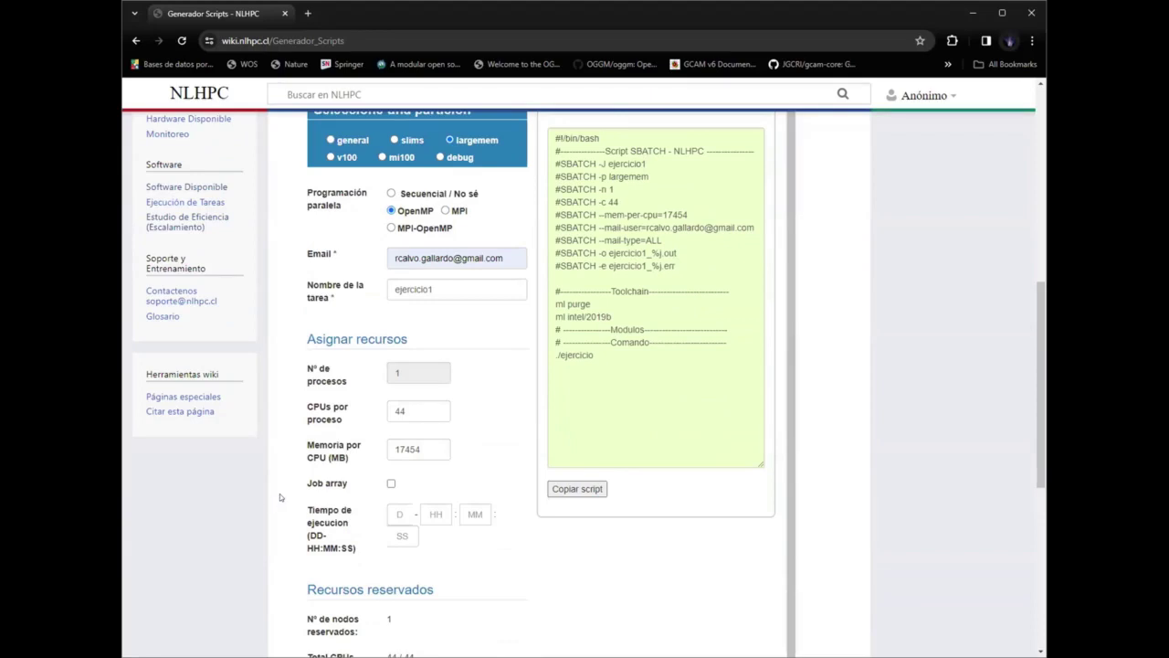
- Add ABRicate/1.0.0 to the modules to load and highlight its load line in the generated SLURM script
{"action": "scroll", "coordinate": [280, 494], "scroll_direction": "down", "scroll_amount": 5}
{"action": "left_click", "coordinate": [446, 418]}
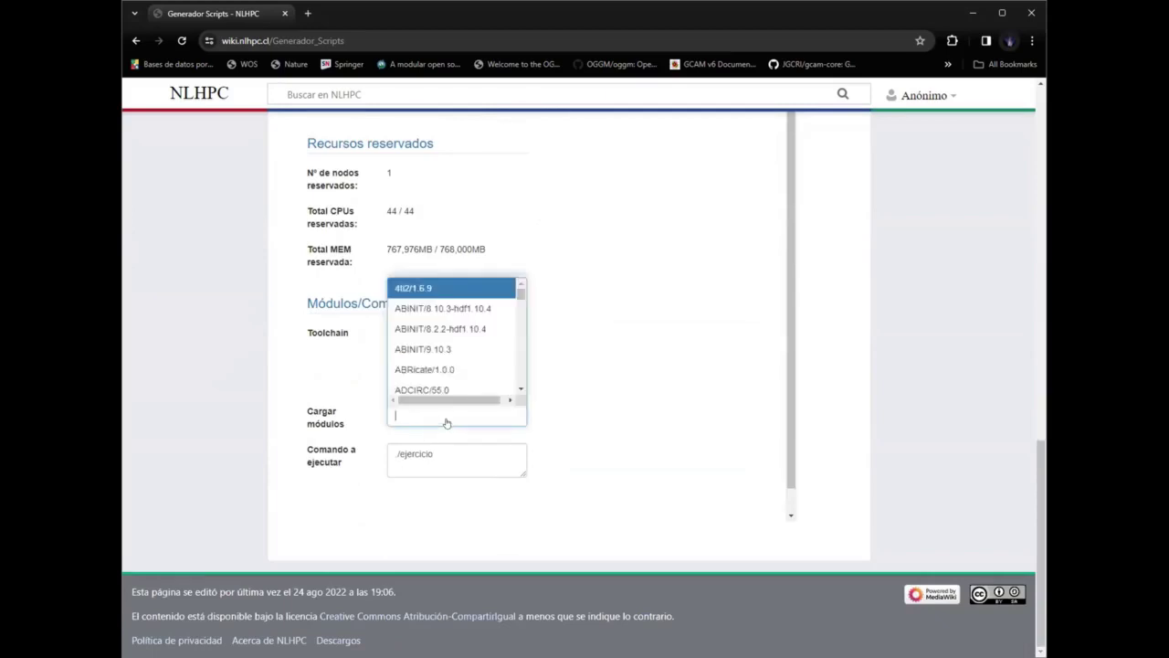
{"action": "left_click", "coordinate": [464, 370]}
{"action": "scroll", "coordinate": [661, 411], "scroll_direction": "up", "scroll_amount": 8}
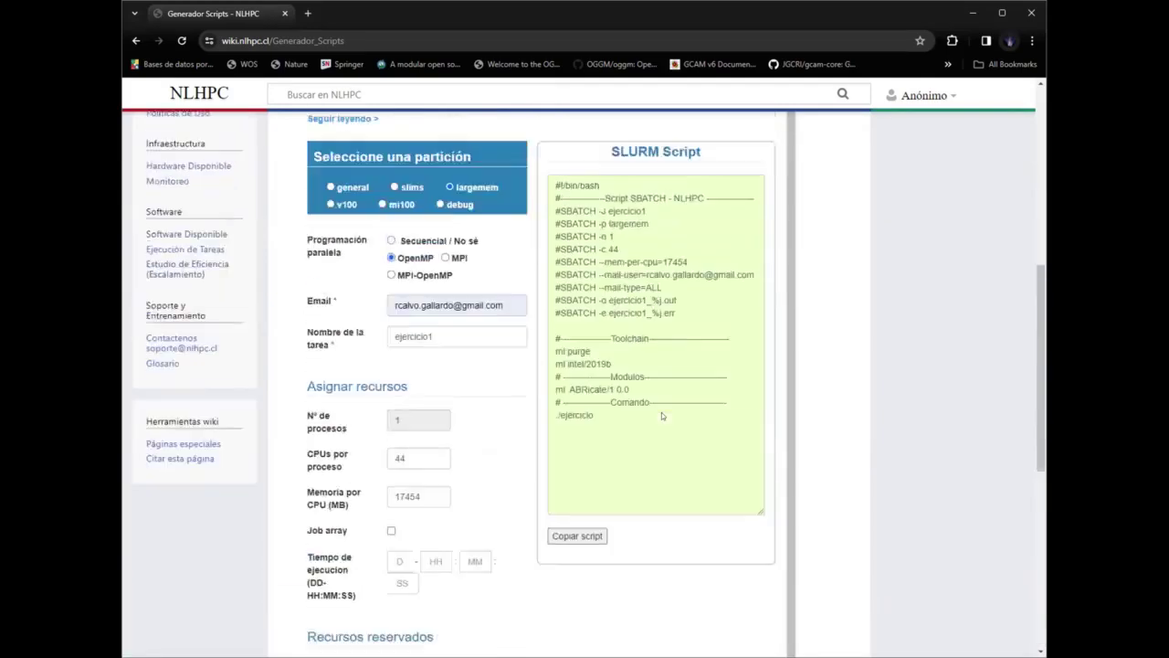
{"action": "left_click_drag", "start_coordinate": [556, 490], "coordinate": [632, 490]}
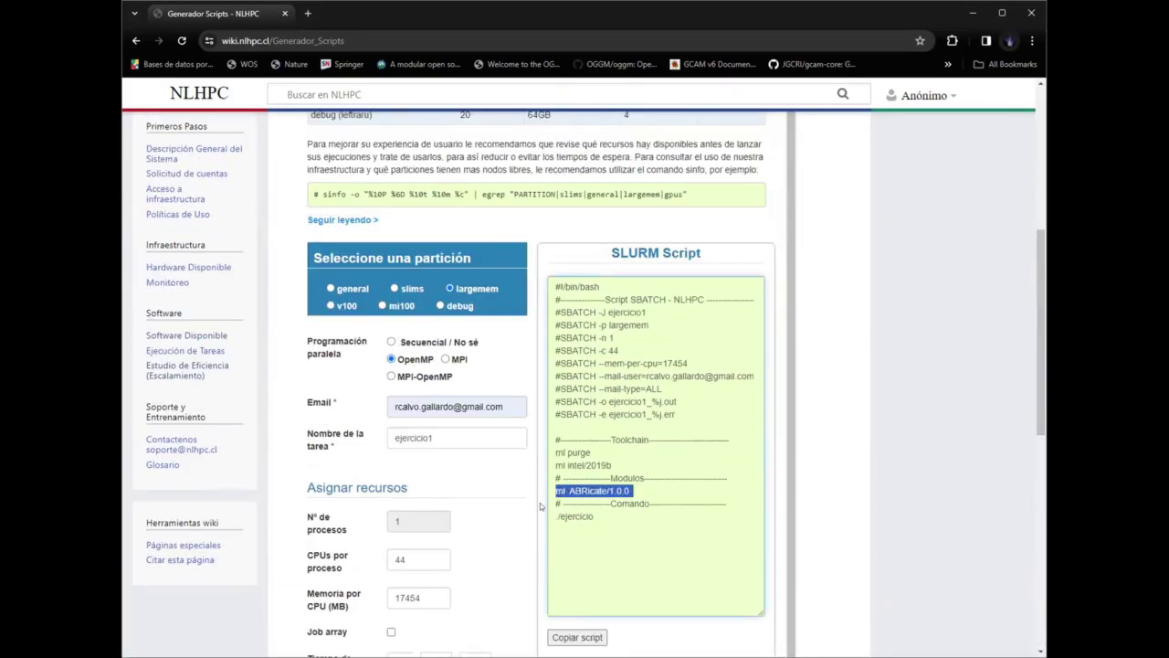
{"action": "left_click", "coordinate": [749, 480]}
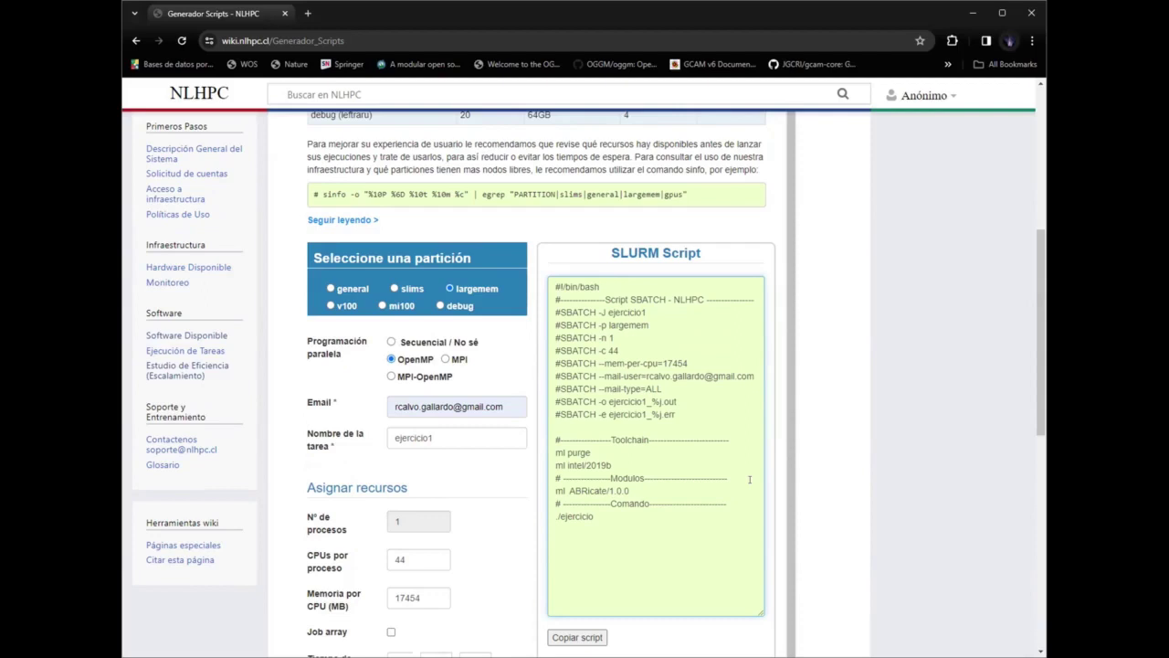
- Switch the partition from largemem to slims and finally to general, checking the script against the cluster's node table
{"action": "left_click", "coordinate": [402, 288]}
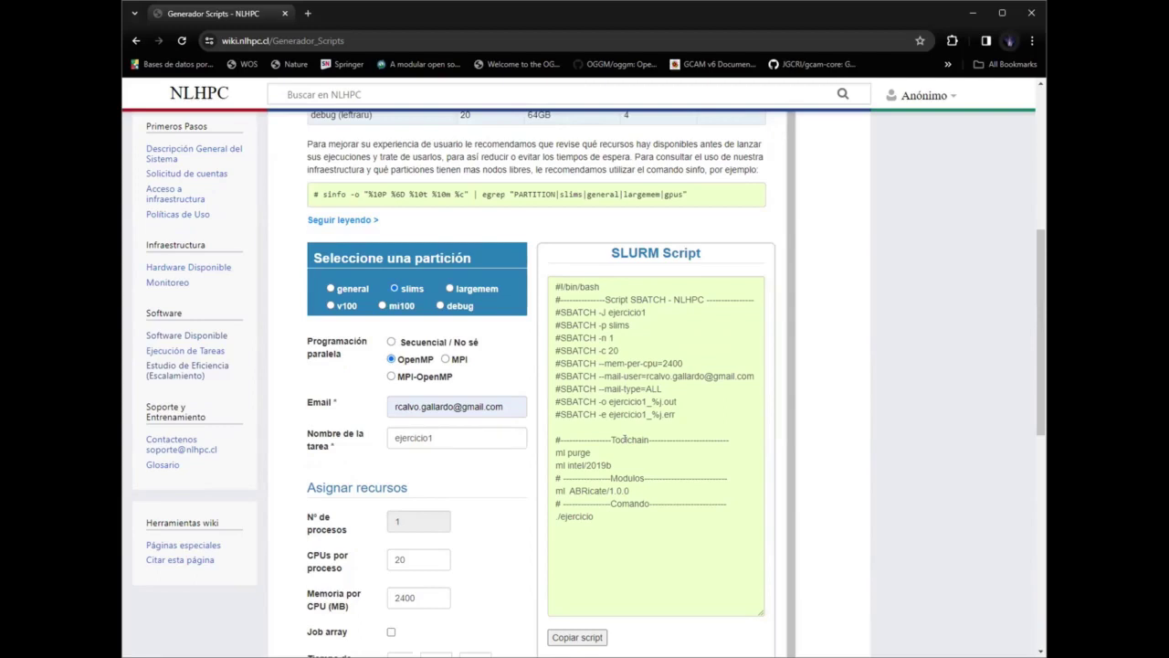
{"action": "left_click", "coordinate": [342, 288]}
{"action": "scroll", "coordinate": [578, 283], "scroll_direction": "up", "scroll_amount": 3}
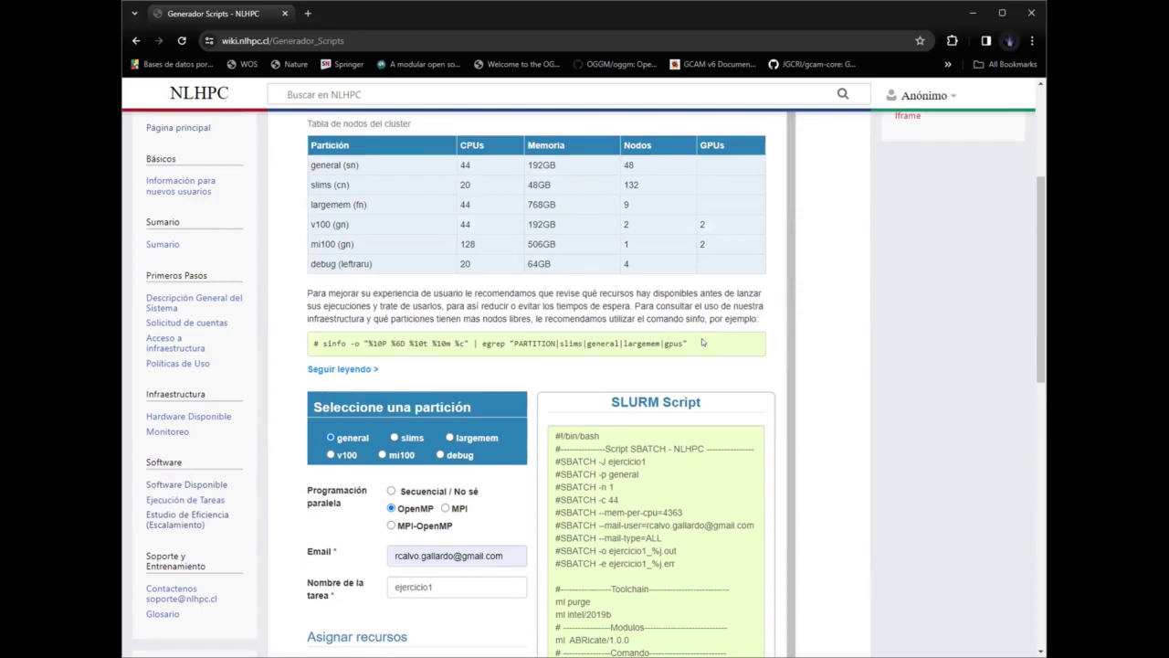
{"action": "scroll", "coordinate": [703, 382], "scroll_direction": "down", "scroll_amount": 1}
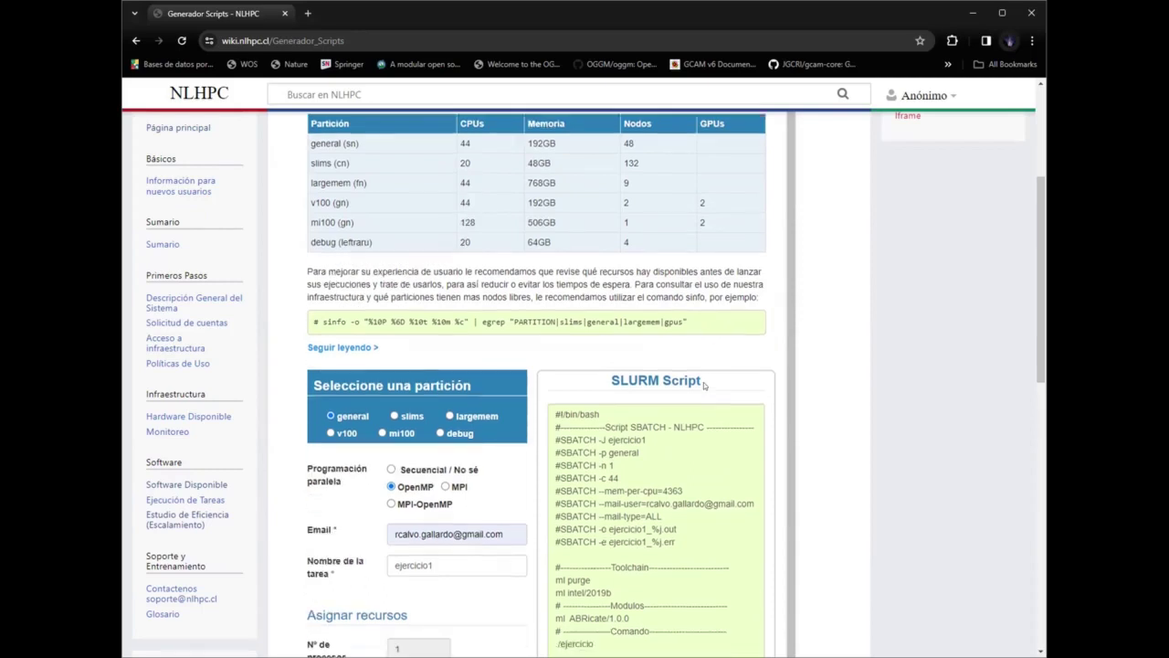
{"action": "scroll", "coordinate": [622, 399], "scroll_direction": "down", "scroll_amount": 2}
{"action": "scroll", "coordinate": [622, 399], "scroll_direction": "down", "scroll_amount": 2}
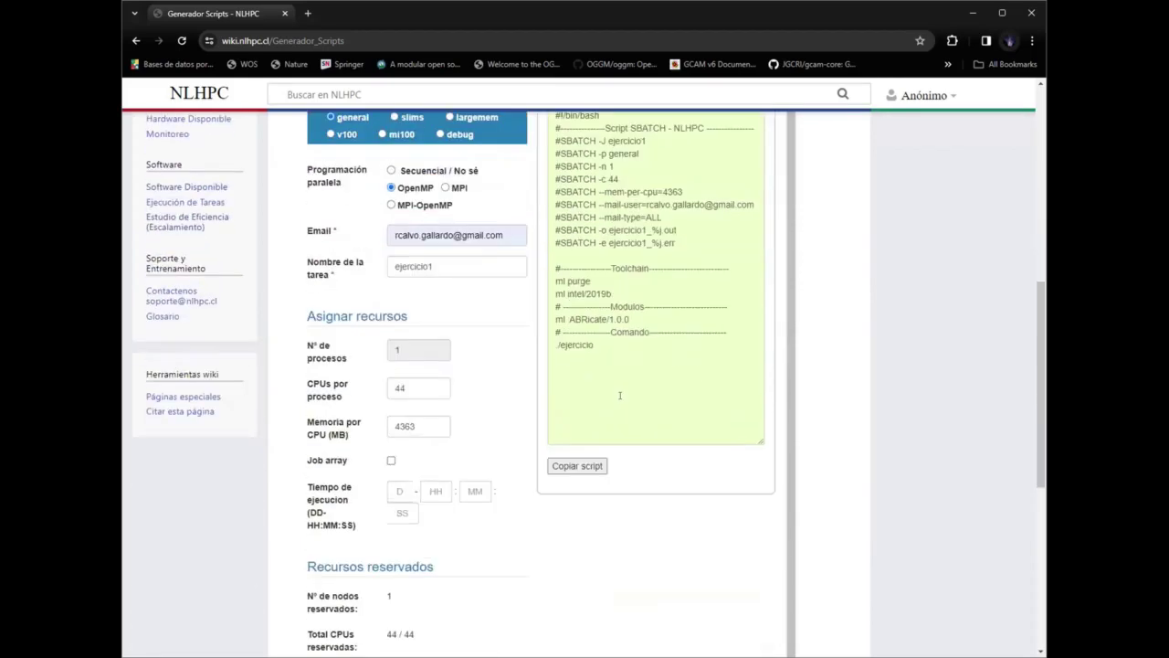
{"action": "scroll", "coordinate": [619, 395], "scroll_direction": "up", "scroll_amount": 2}
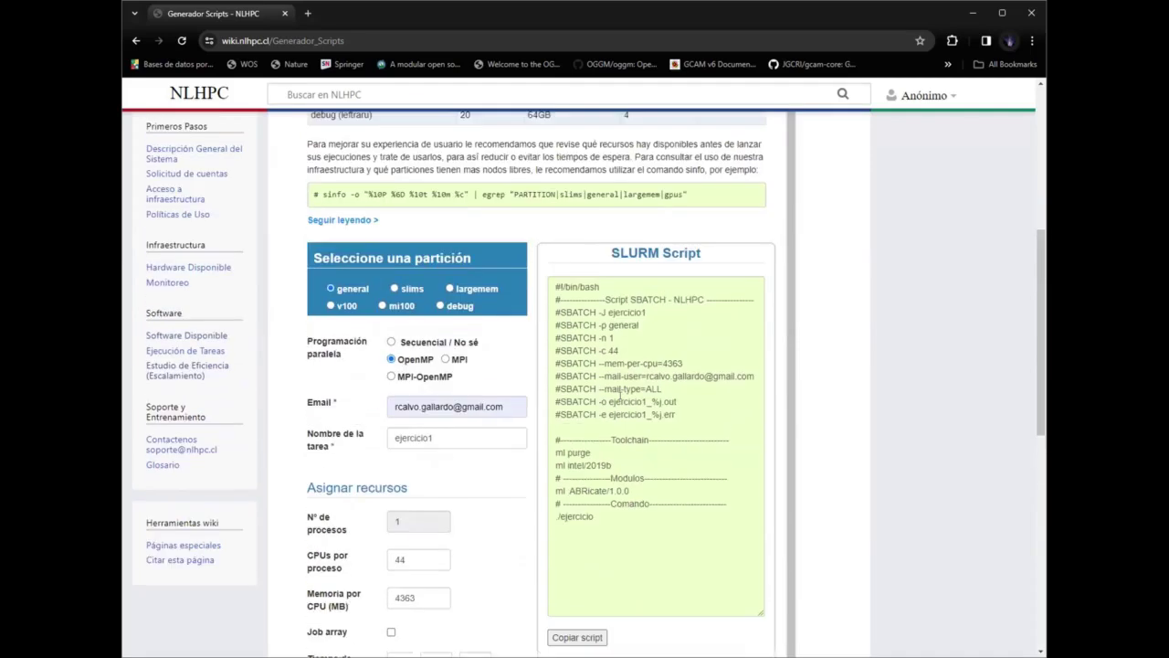